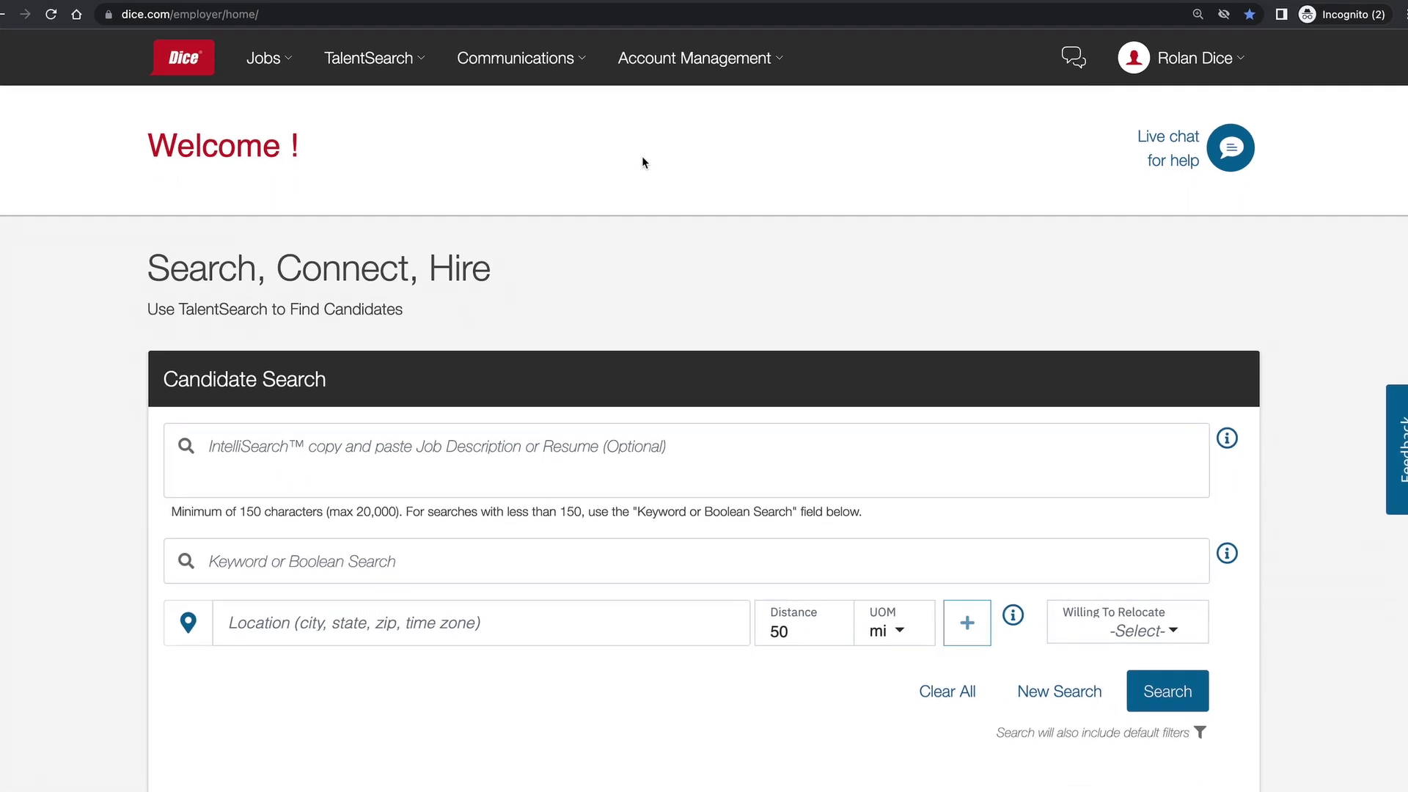
# Paste the job description into IntelliSearch and set the job title to Java Developer.
pyautogui.click(441, 378)
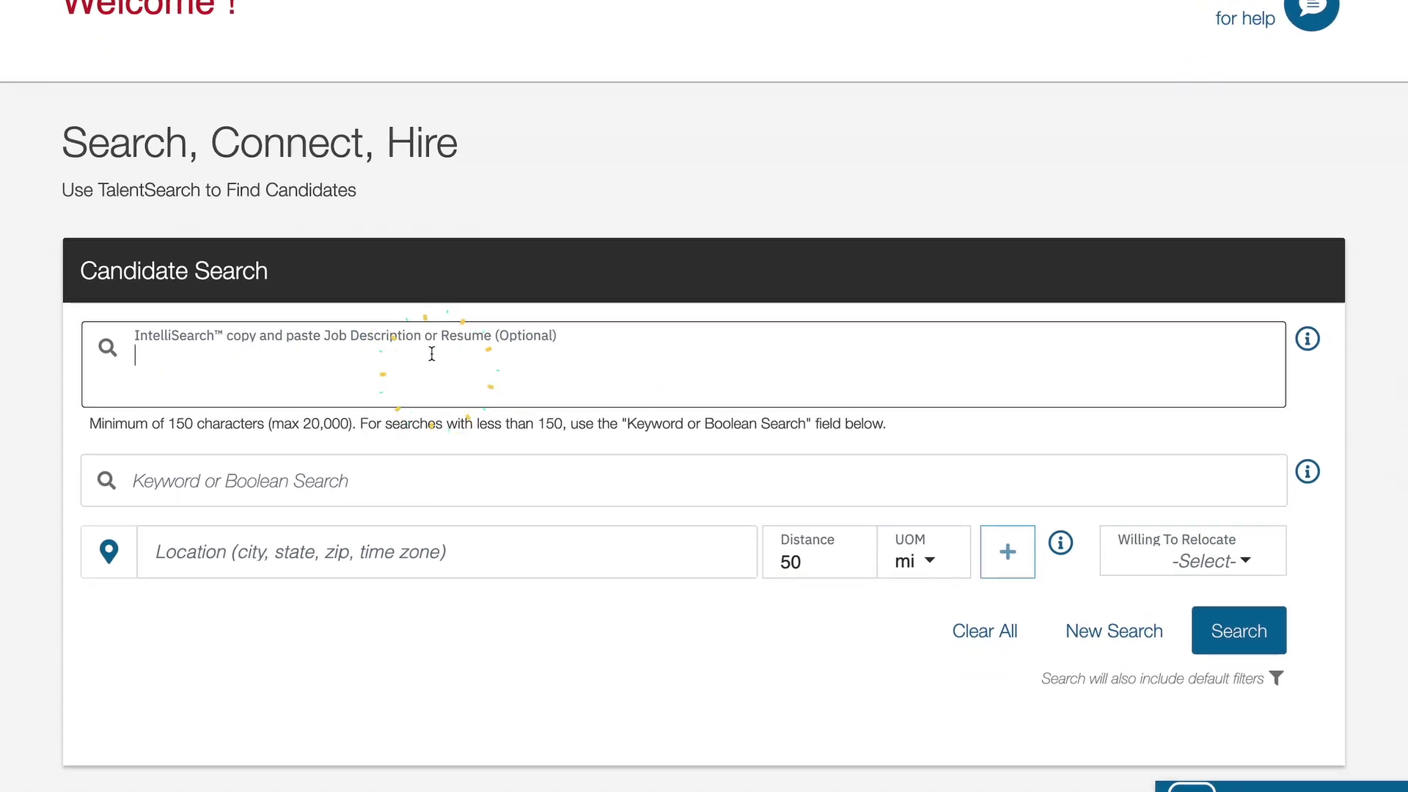
pyautogui.hotkey('ctrl', 'v')
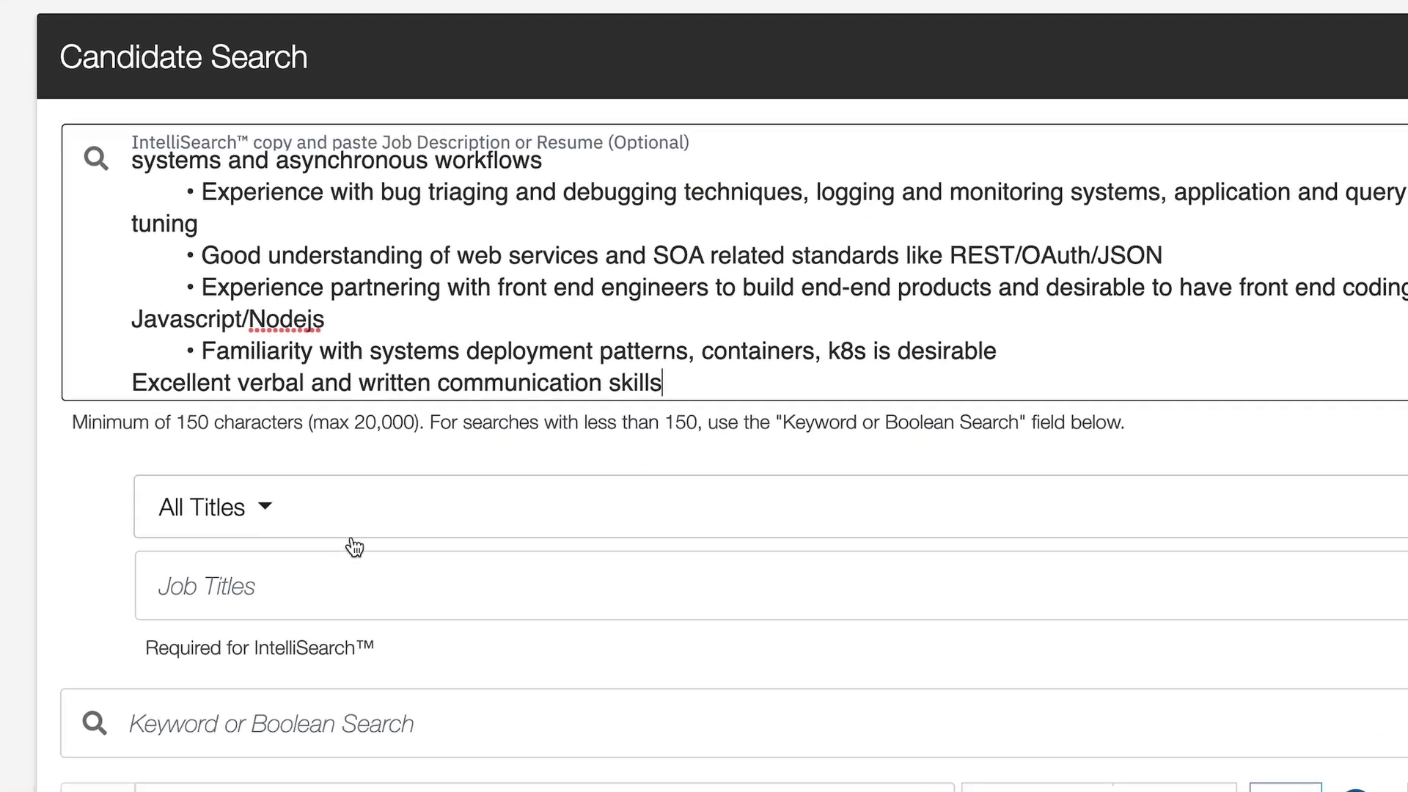
pyautogui.click(267, 632)
pyautogui.write('Java Deve')
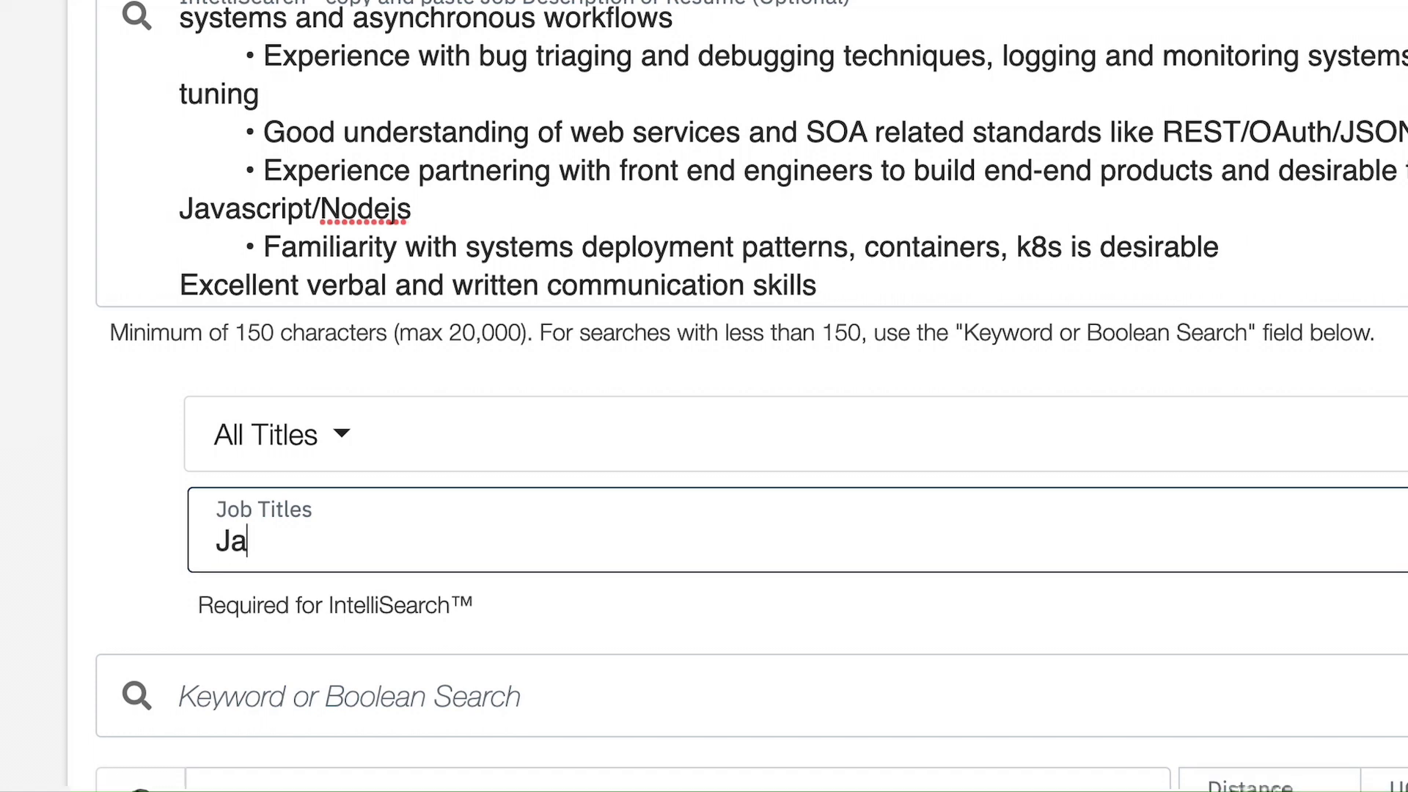
pyautogui.write('loper')
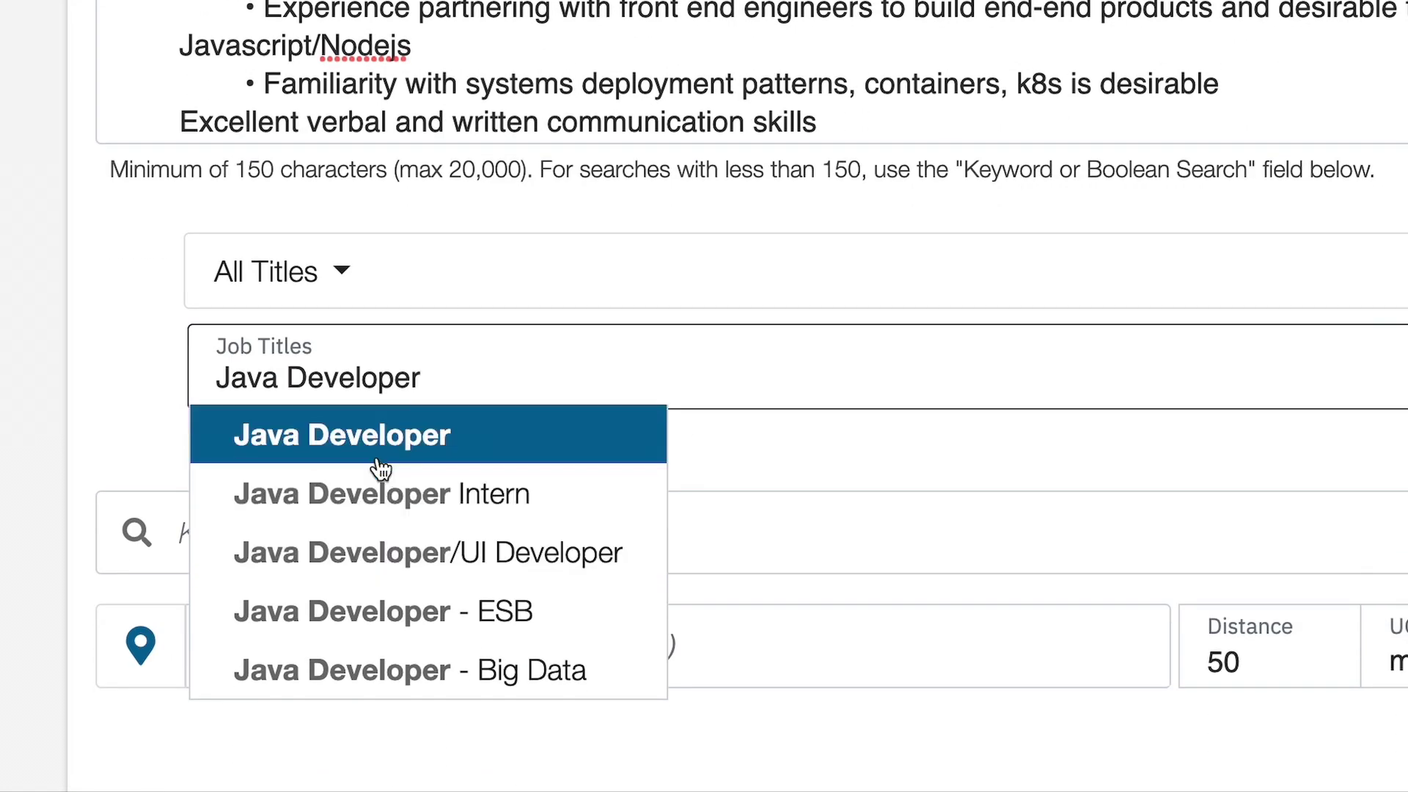
pyautogui.click(379, 459)
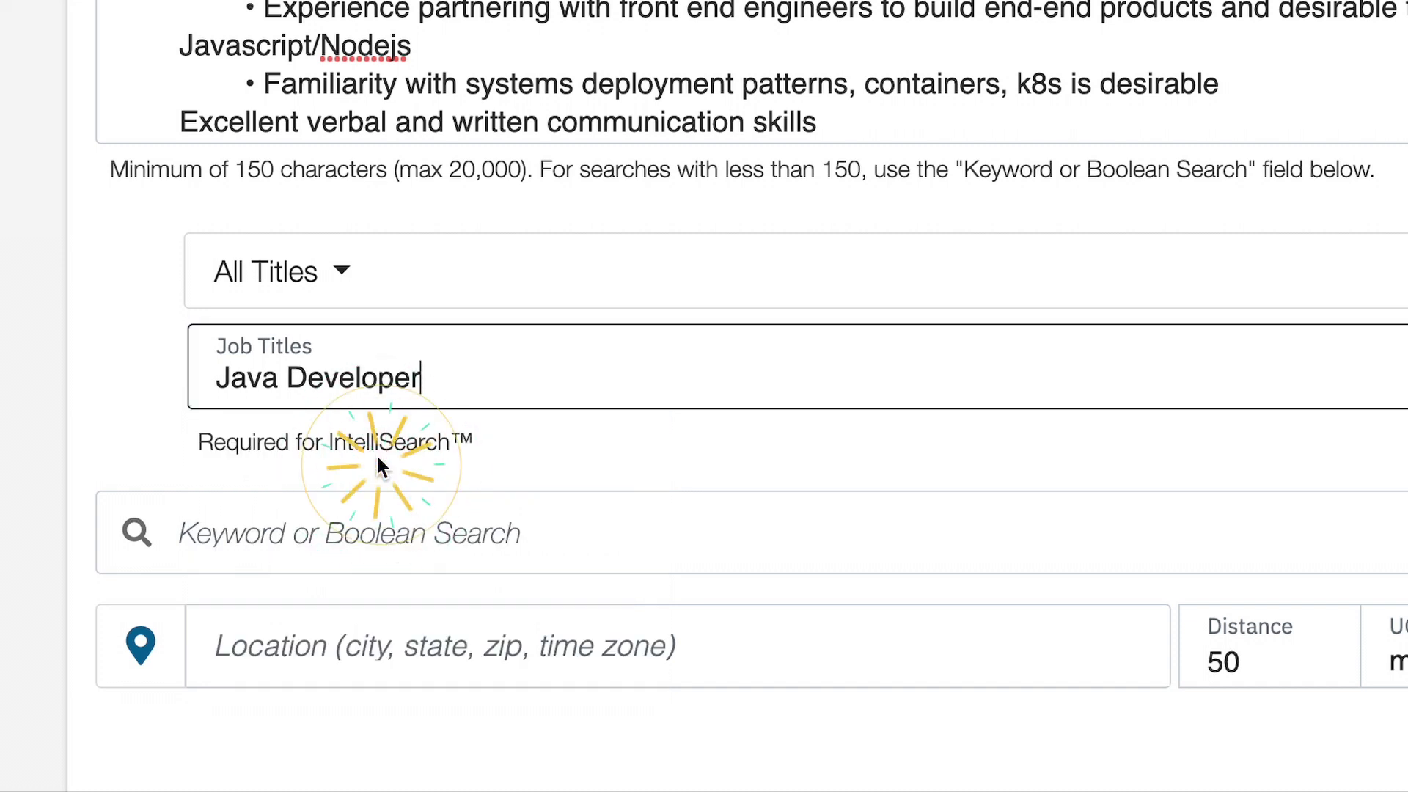
# Set the location to Athens, GA, USA and run the candidate search.
pyautogui.click(347, 628)
pyautogui.write('Athens, GA')
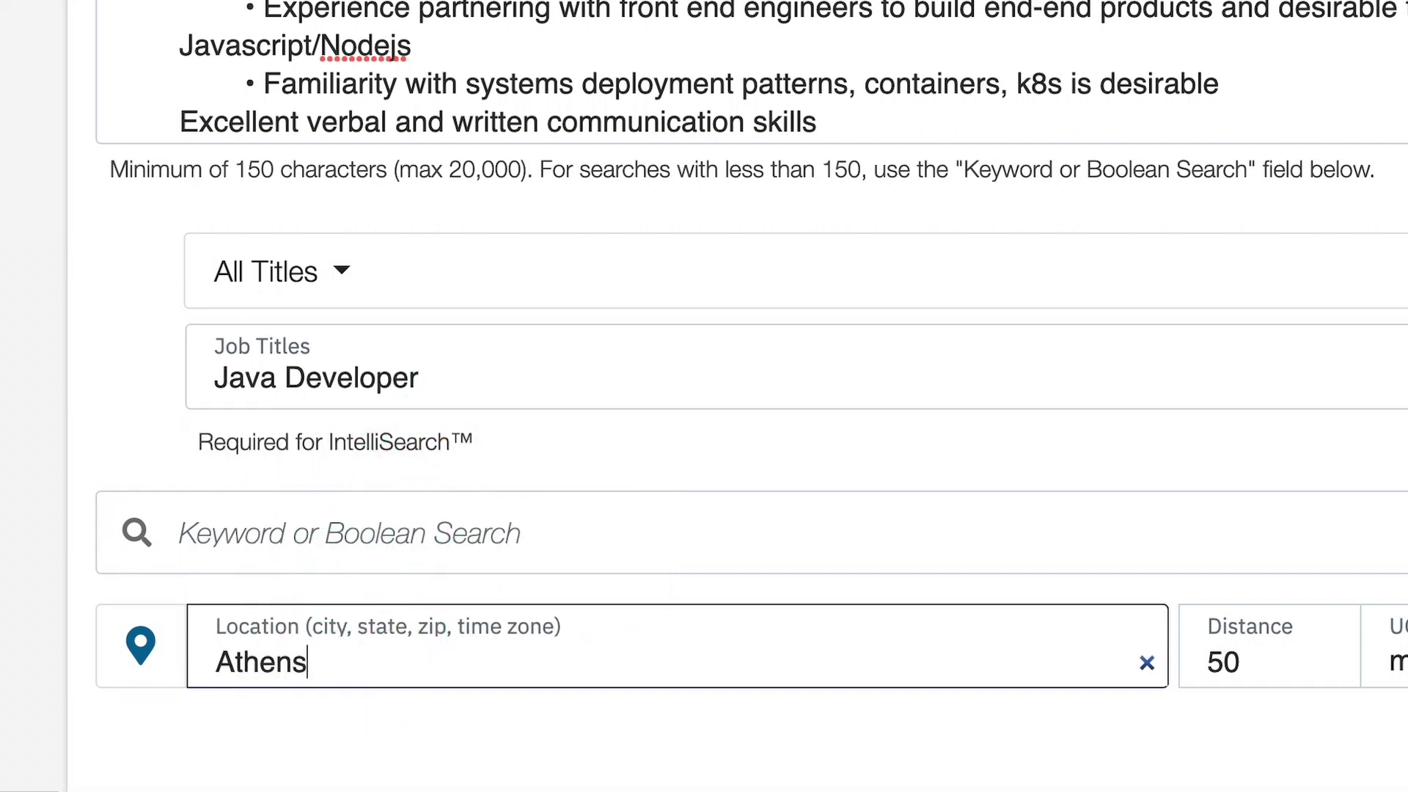
pyautogui.click(342, 718)
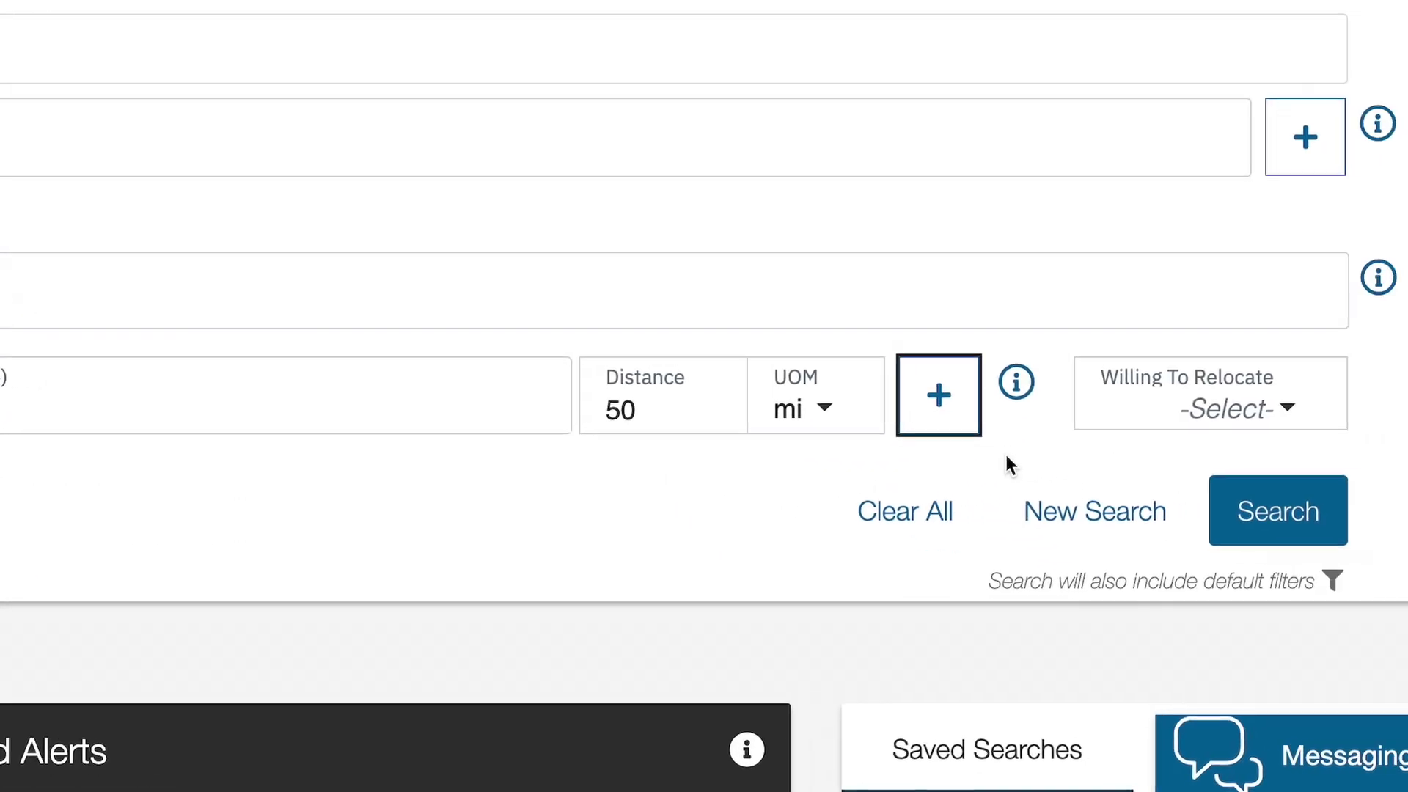
pyautogui.click(1237, 515)
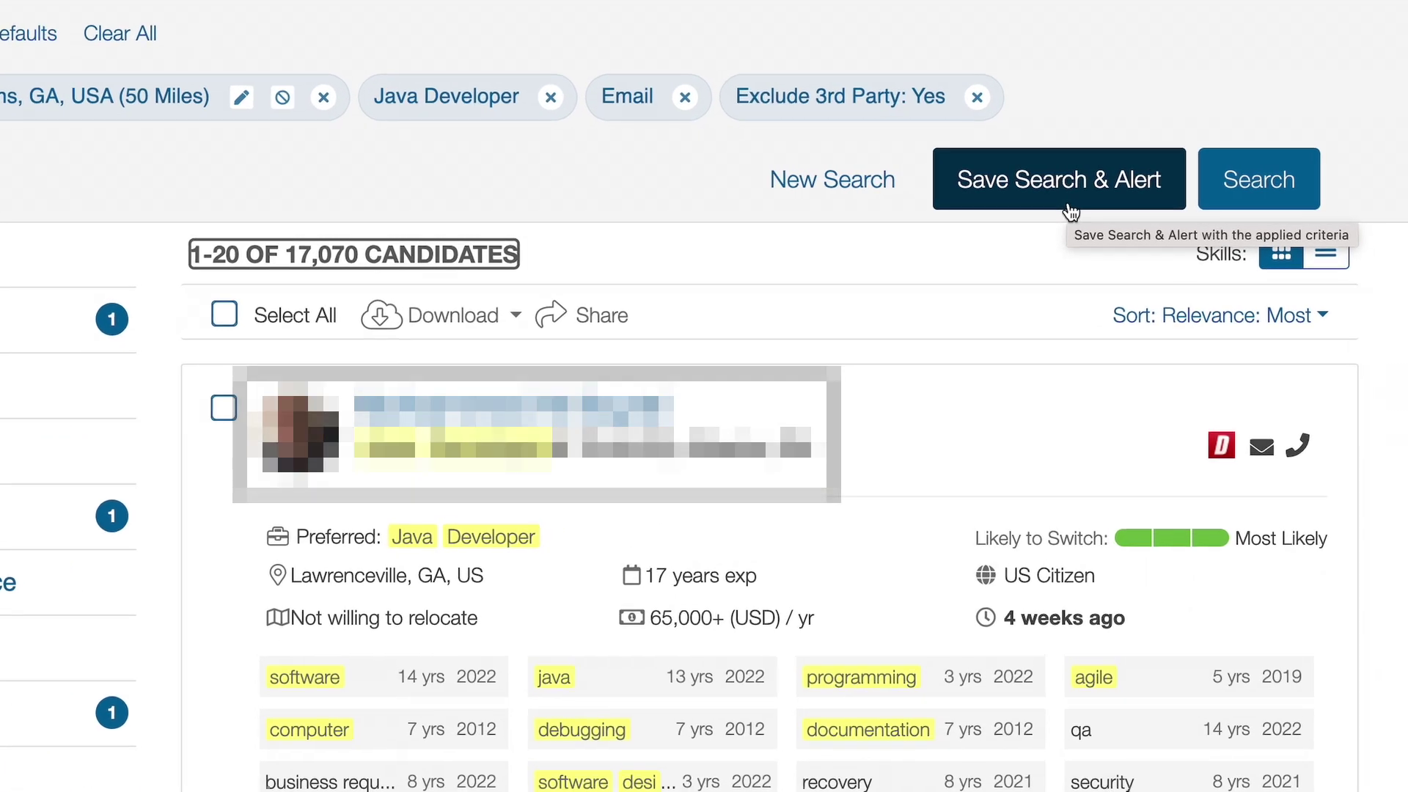
# Open Save Search & Alert for the 17,070-candidate Java Developer search.
pyautogui.click(1068, 209)
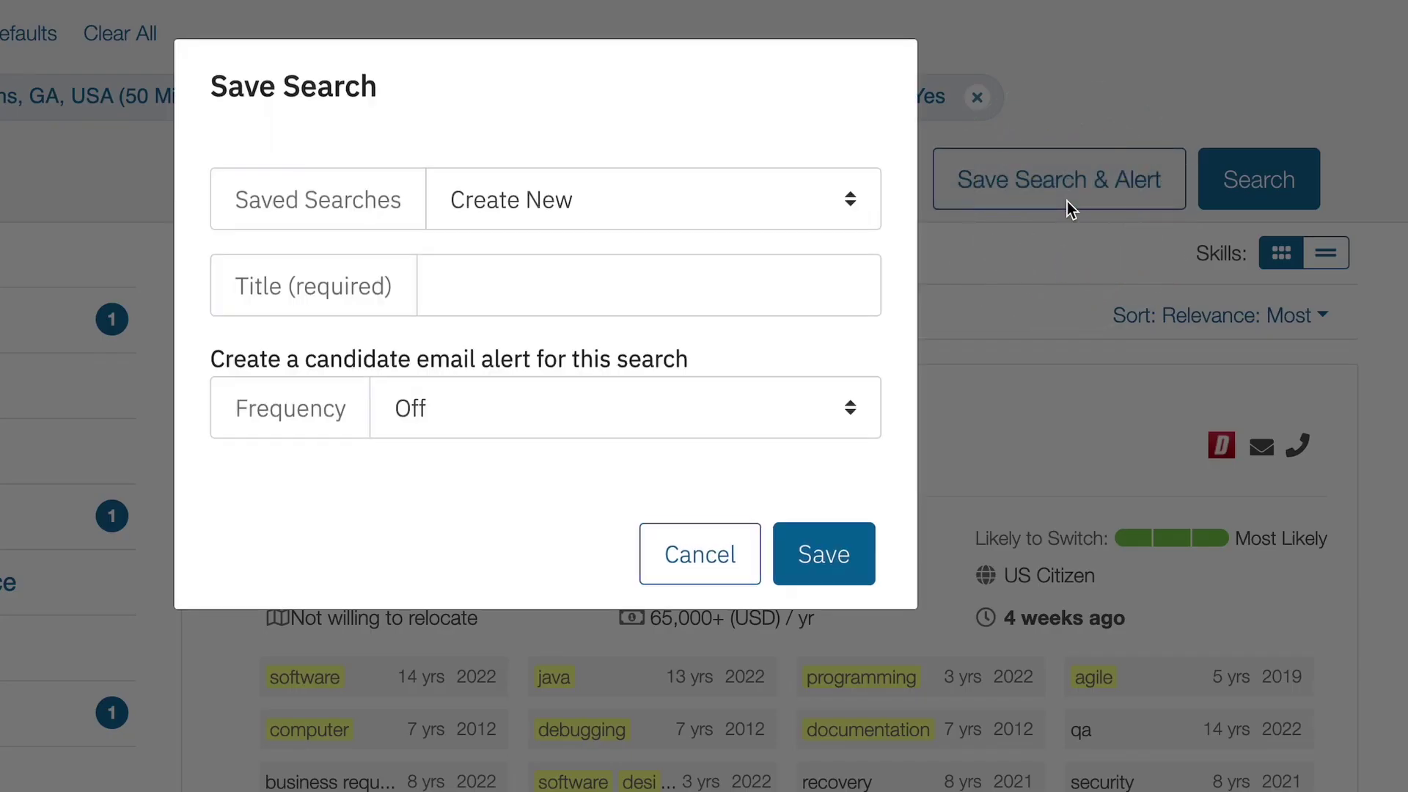
# Save the search as a new saved search with an alert frequency, then open the first candidate.
pyautogui.click(820, 213)
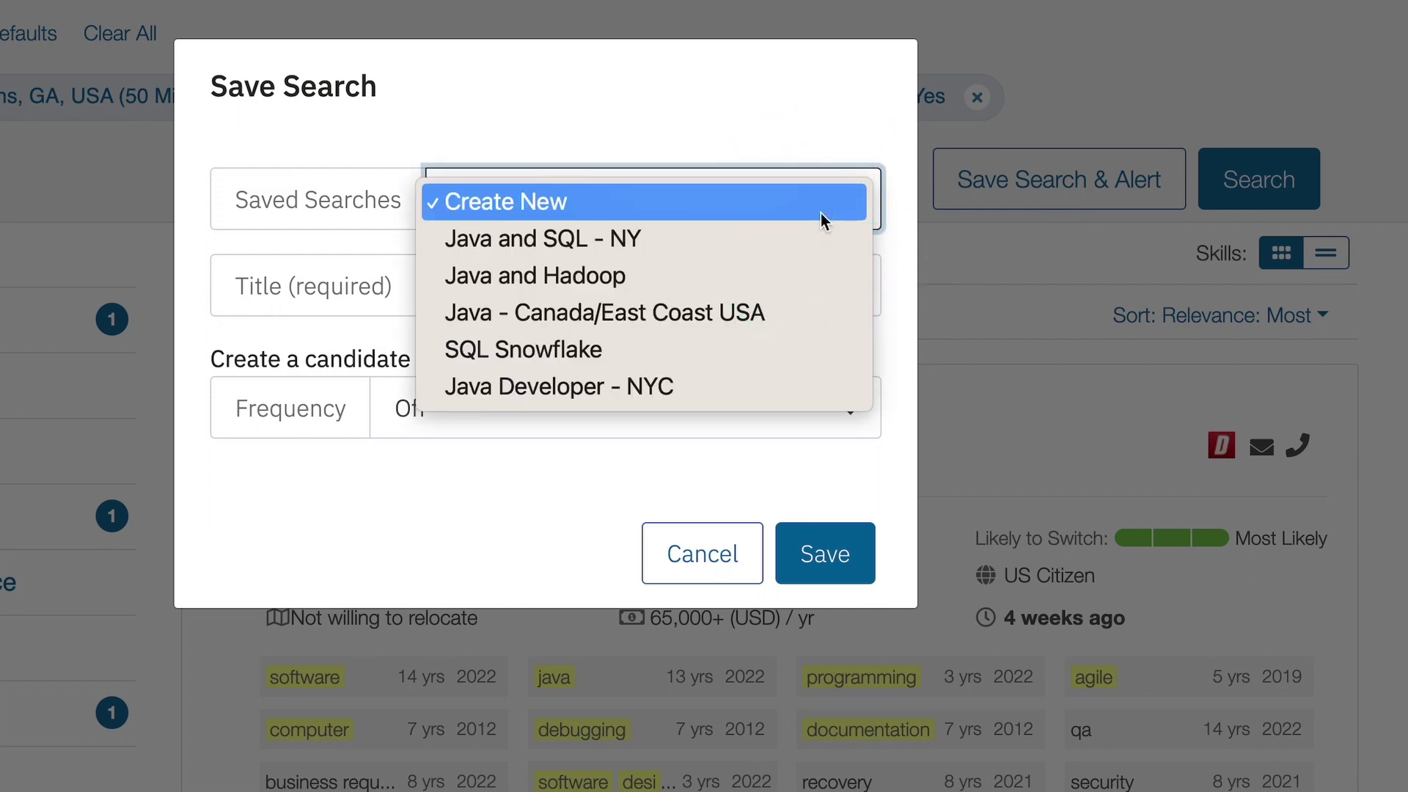
pyautogui.click(821, 213)
pyautogui.click(765, 409)
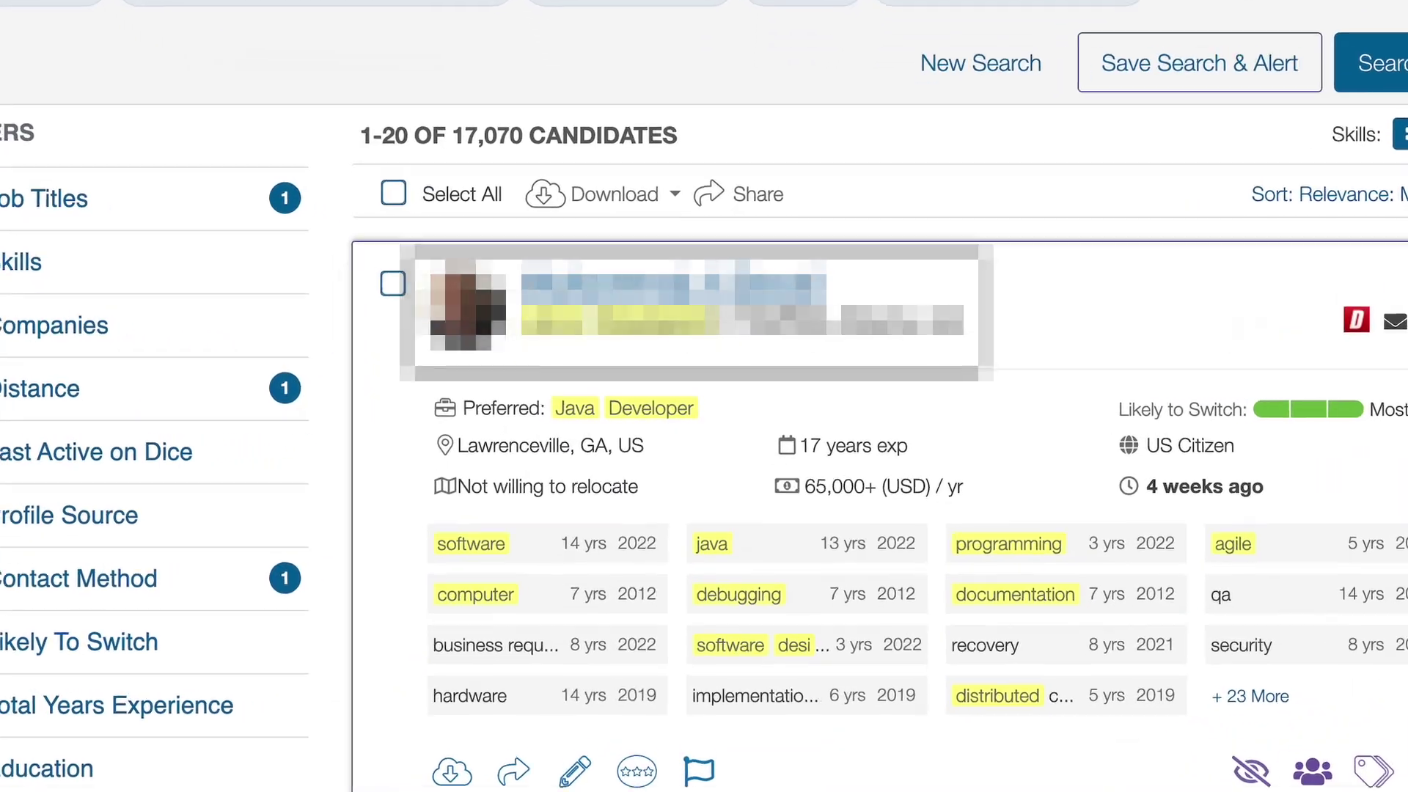
pyautogui.click(758, 349)
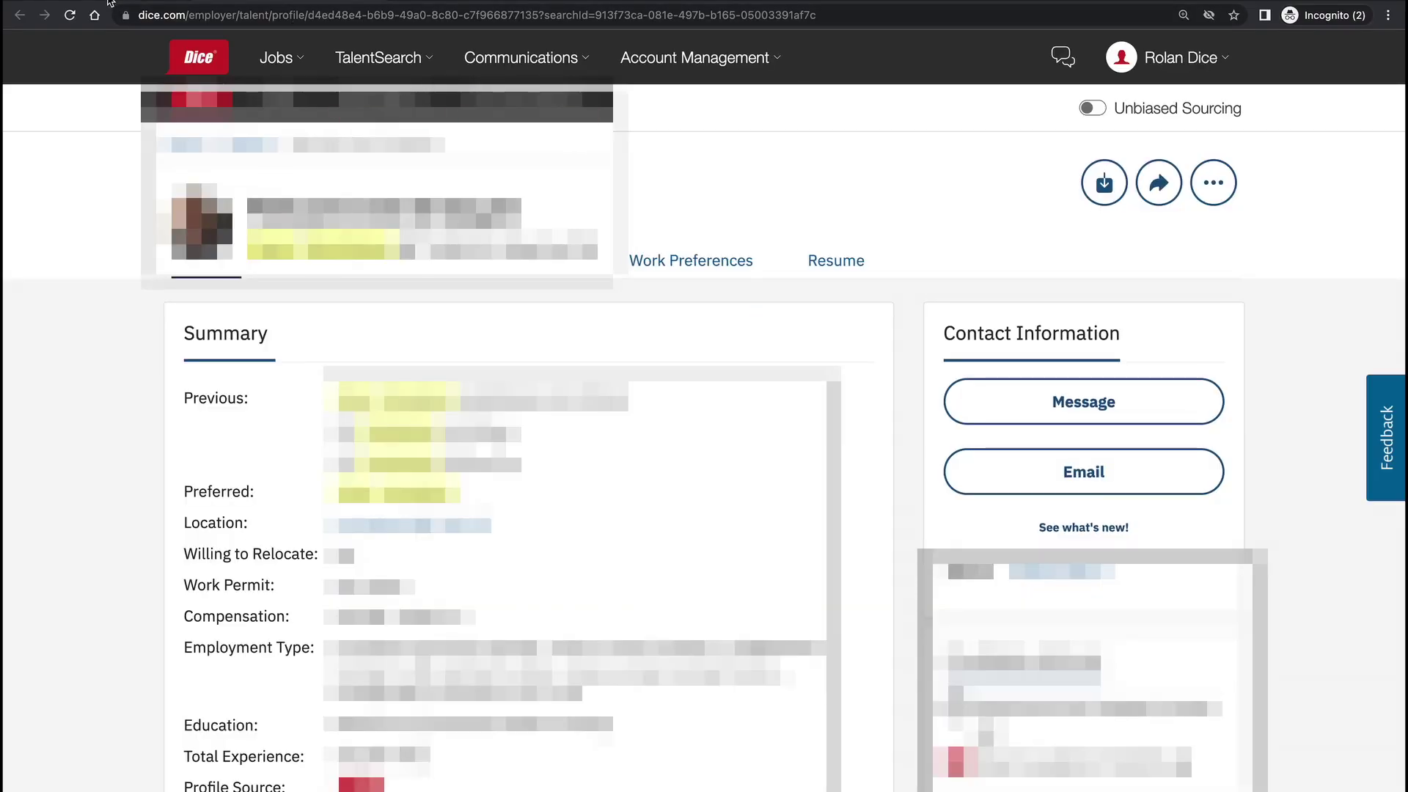
# Download the first candidate's full profile and return to the search results.
pyautogui.click(19, 14)
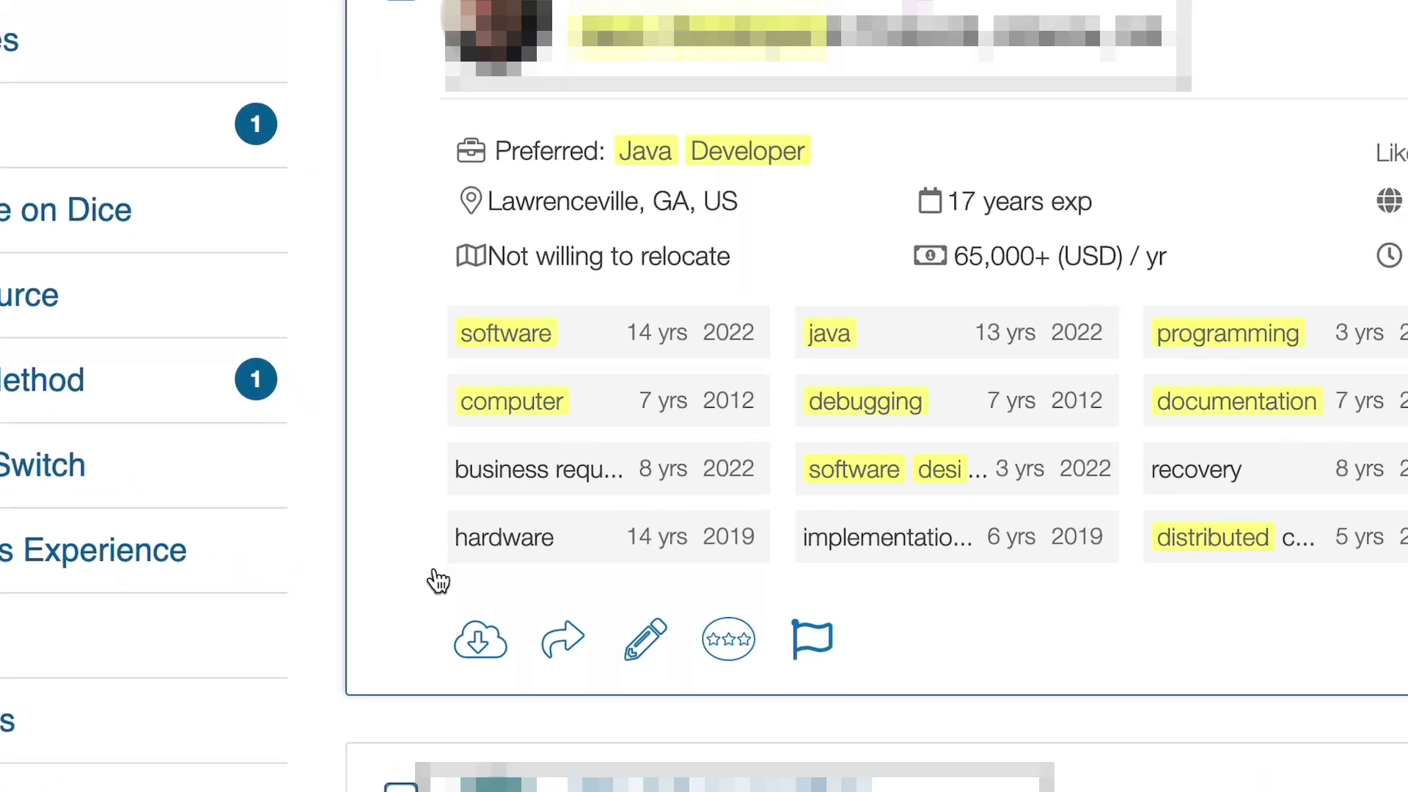
pyautogui.click(508, 634)
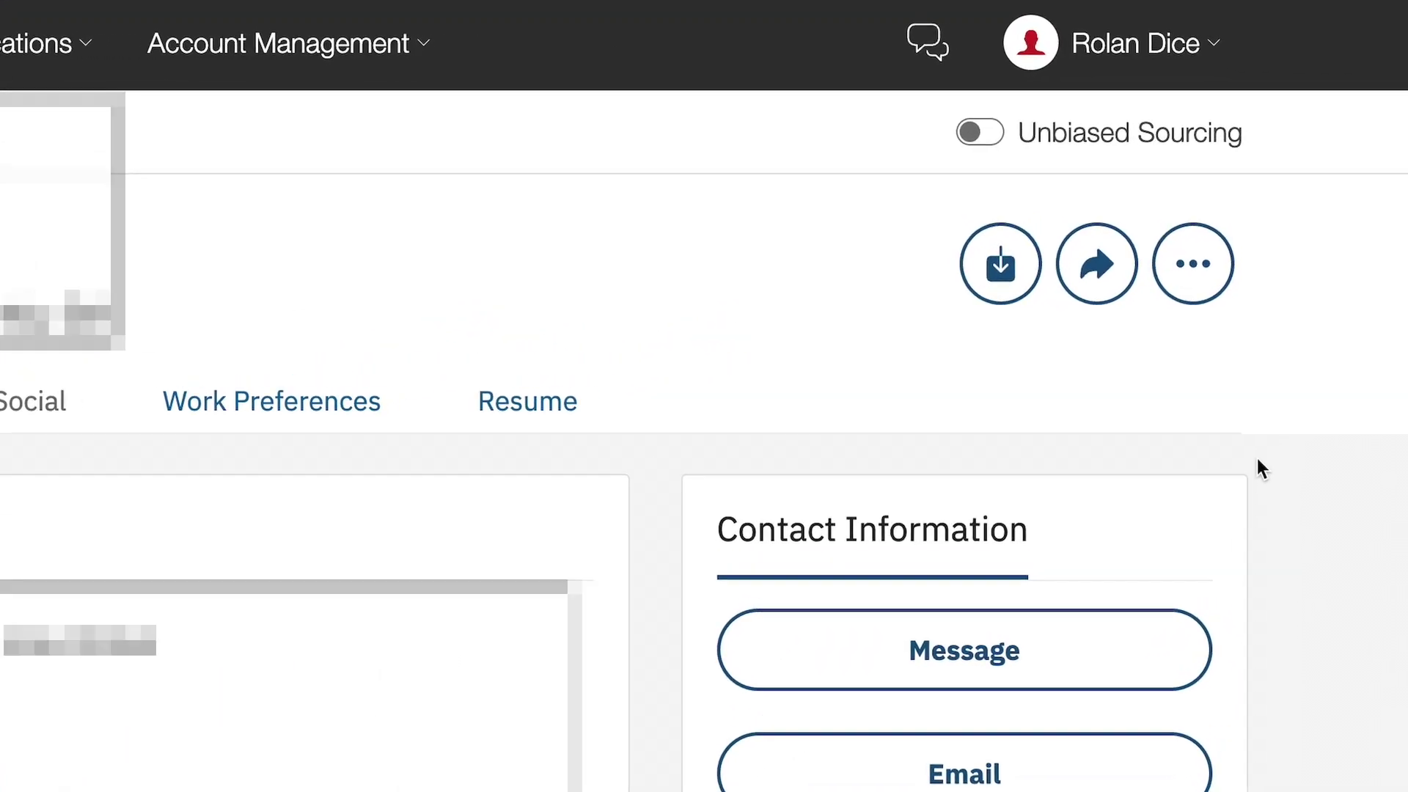
pyautogui.click(927, 331)
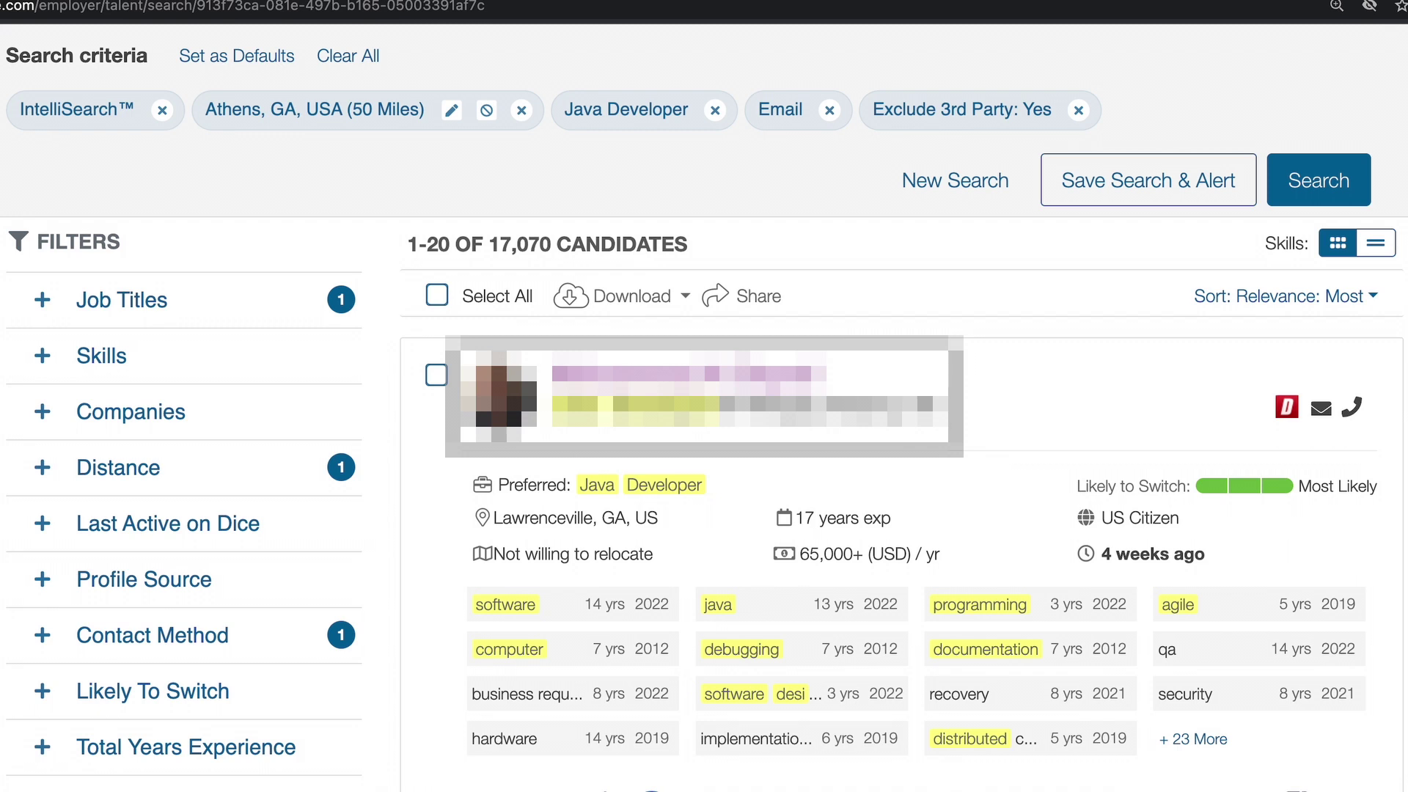
# Scroll the results and open a candidate's profile showing Summary and Contact Information.
pyautogui.scroll(-6, 881, 504)
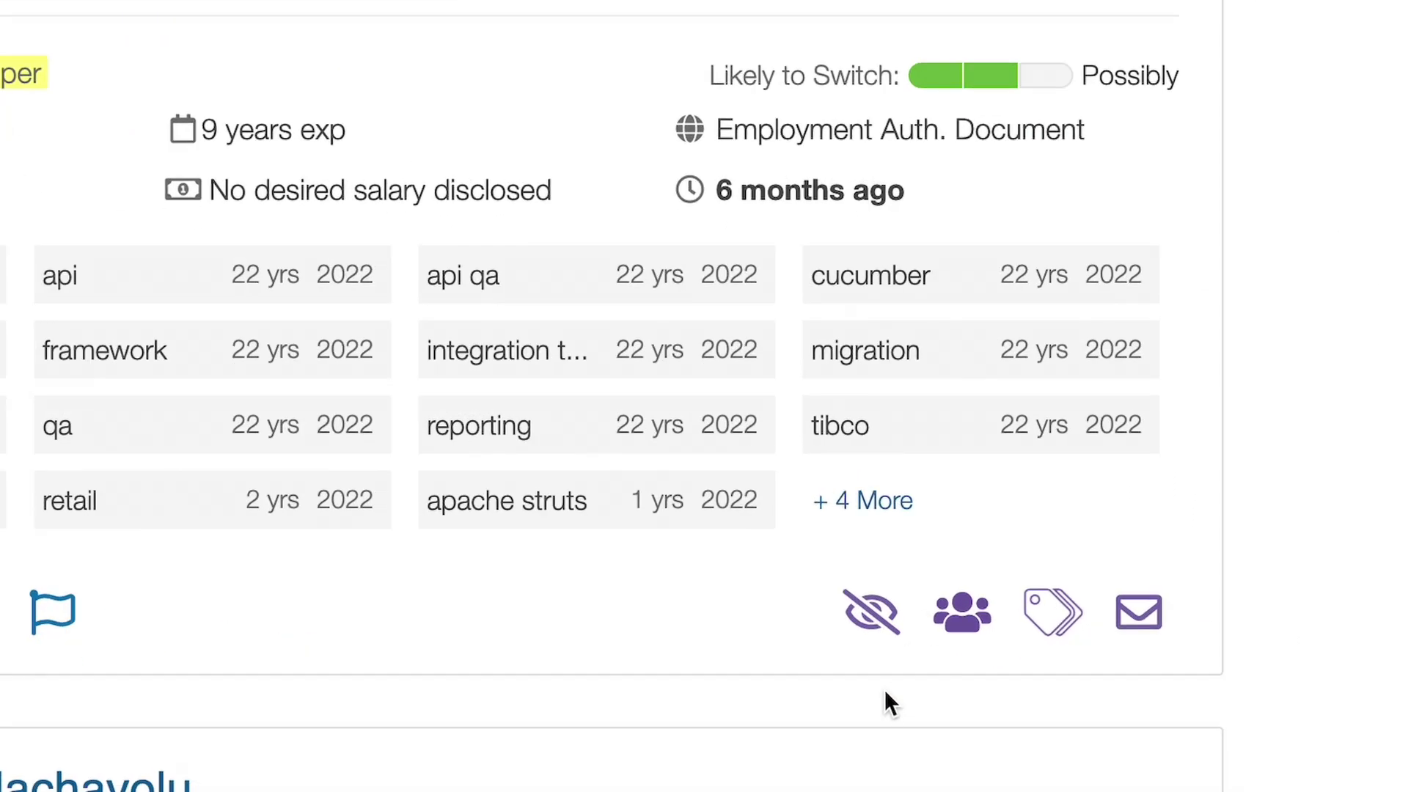
pyautogui.moveTo(1196, 728)
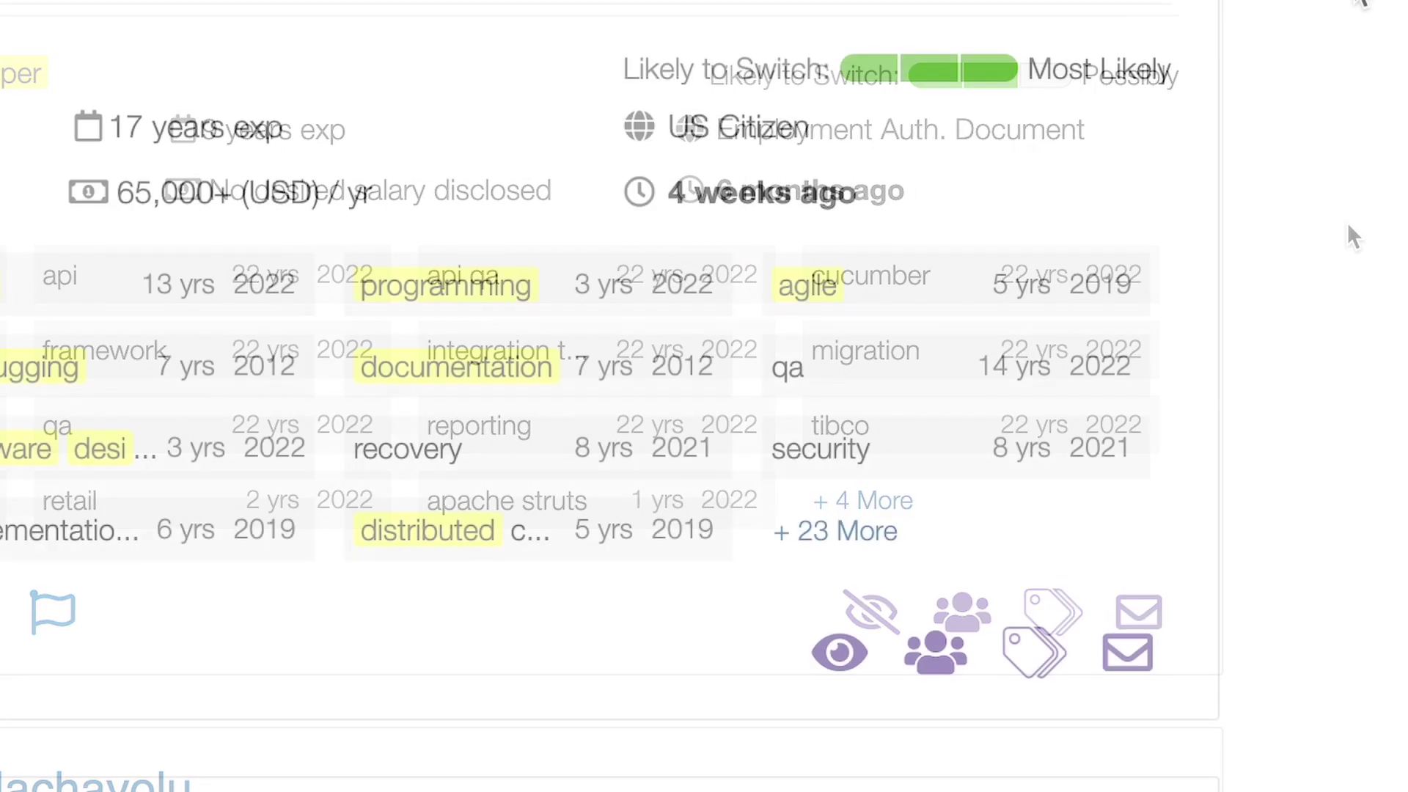
pyautogui.moveTo(851, 664)
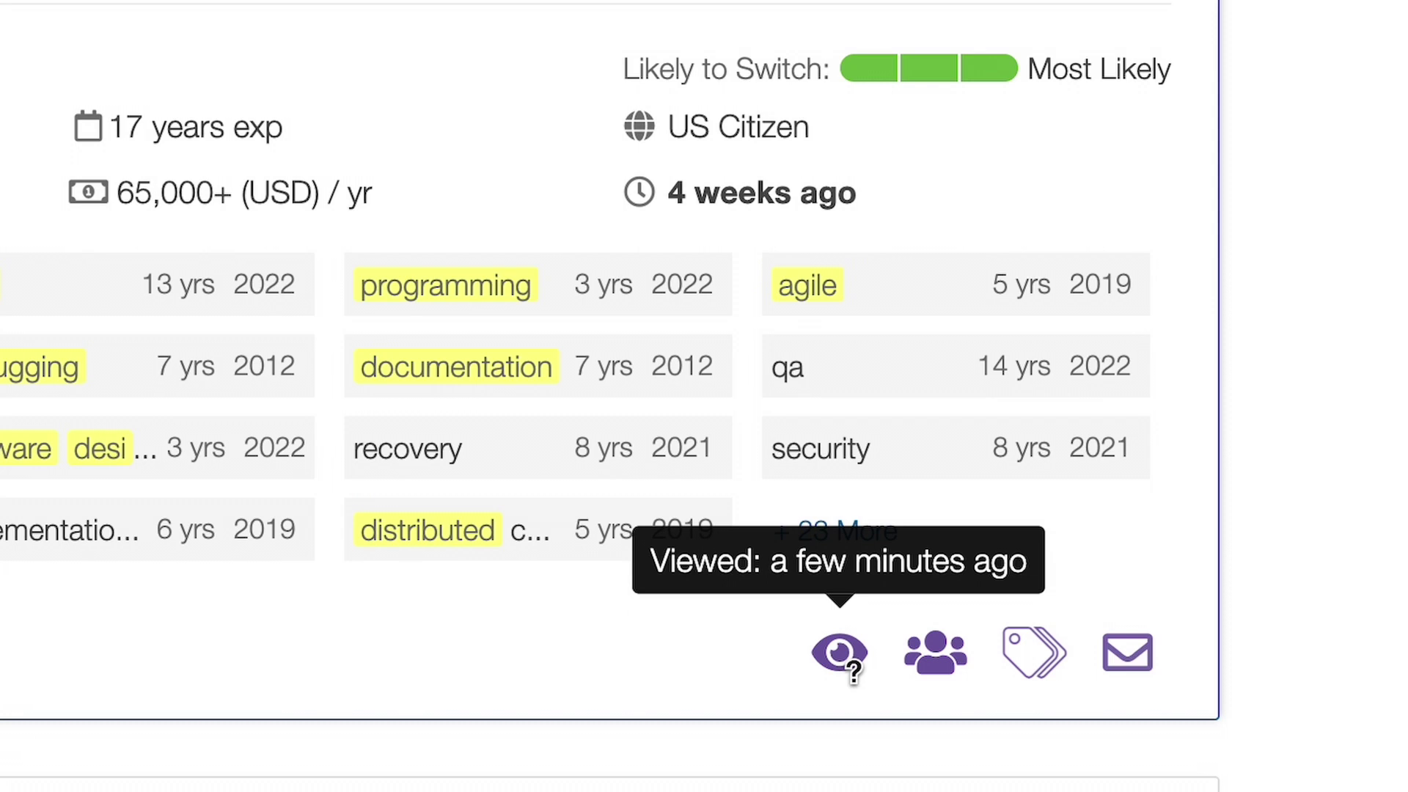
pyautogui.moveTo(896, 669)
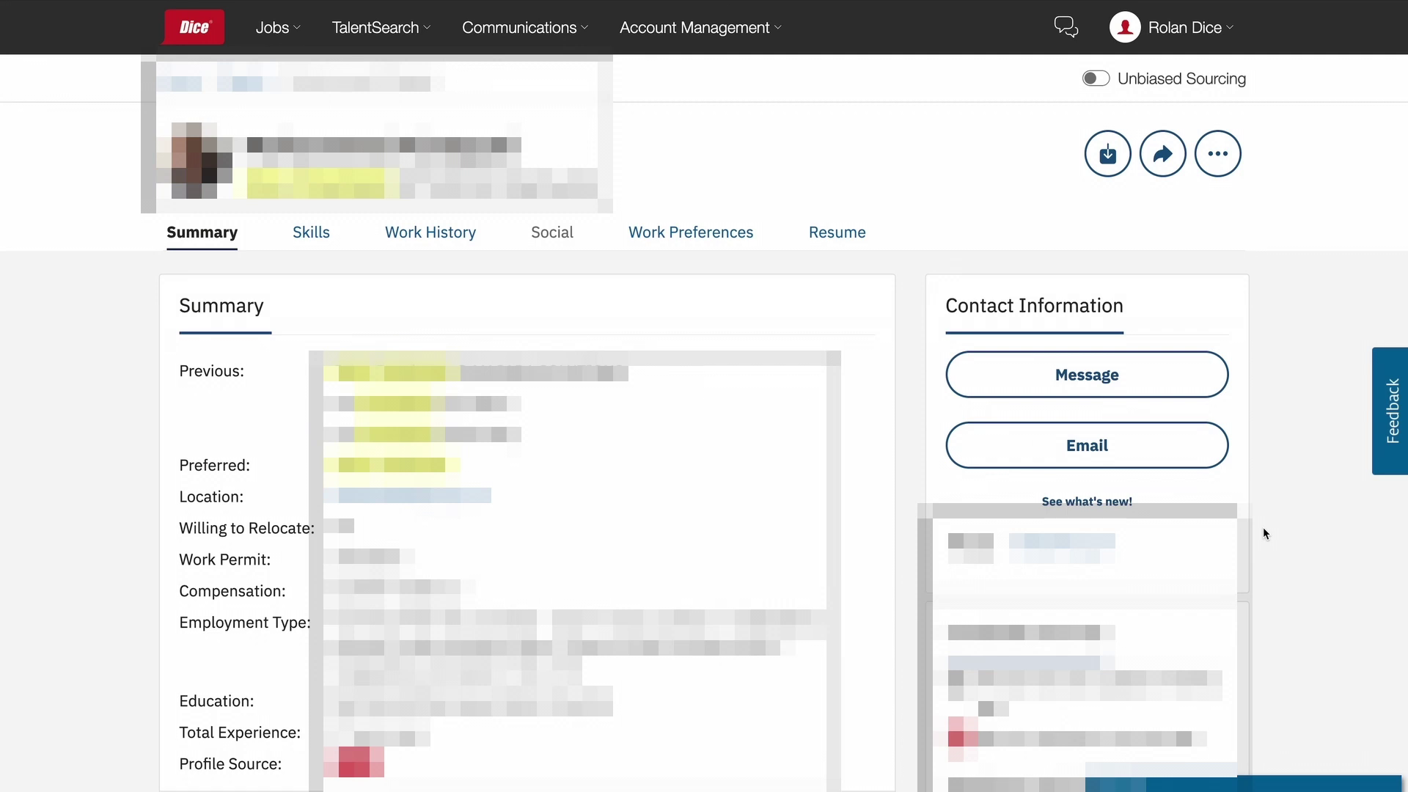
# Add the tag Java Developer to the candidate's profile.
pyautogui.scroll(-6, 1263, 527)
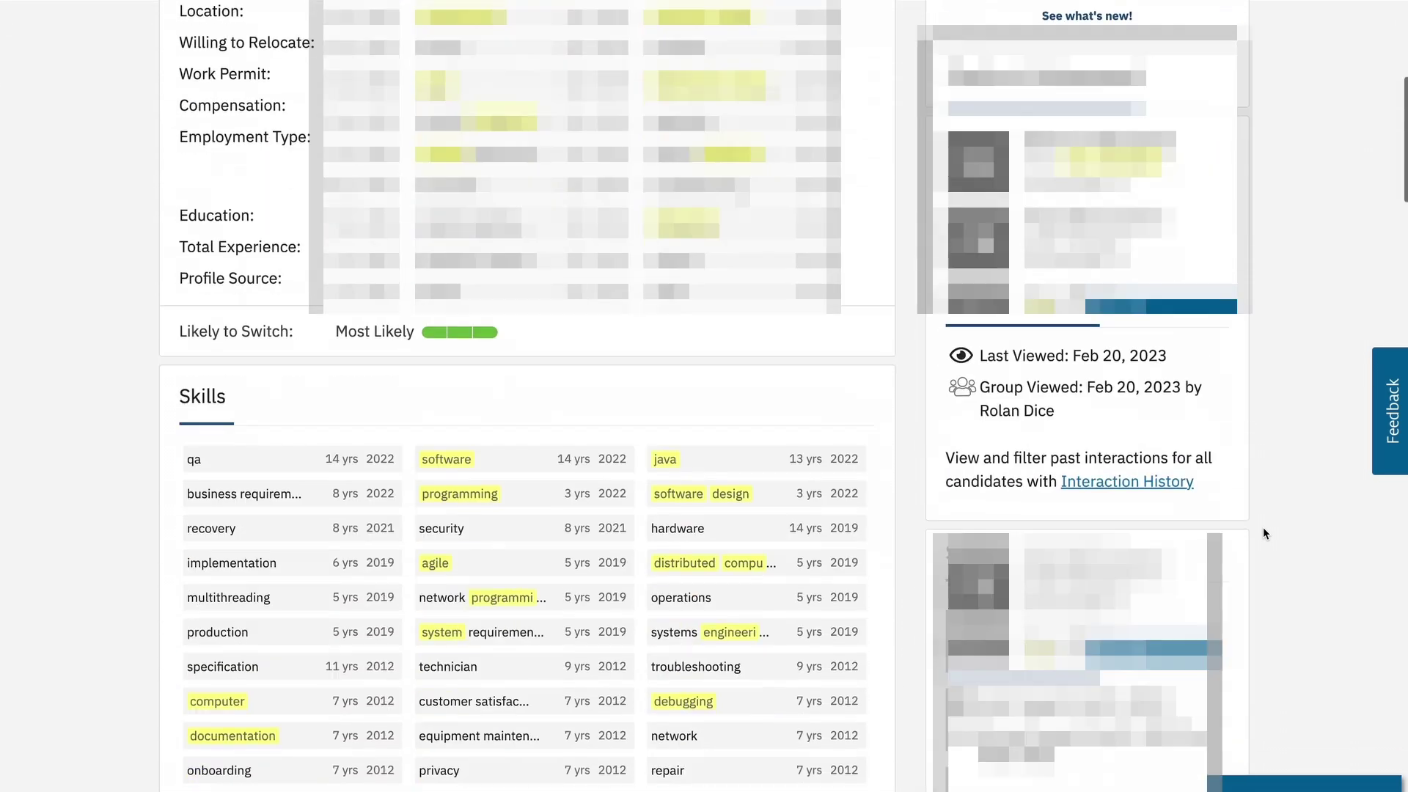
pyautogui.scroll(-12, 1263, 533)
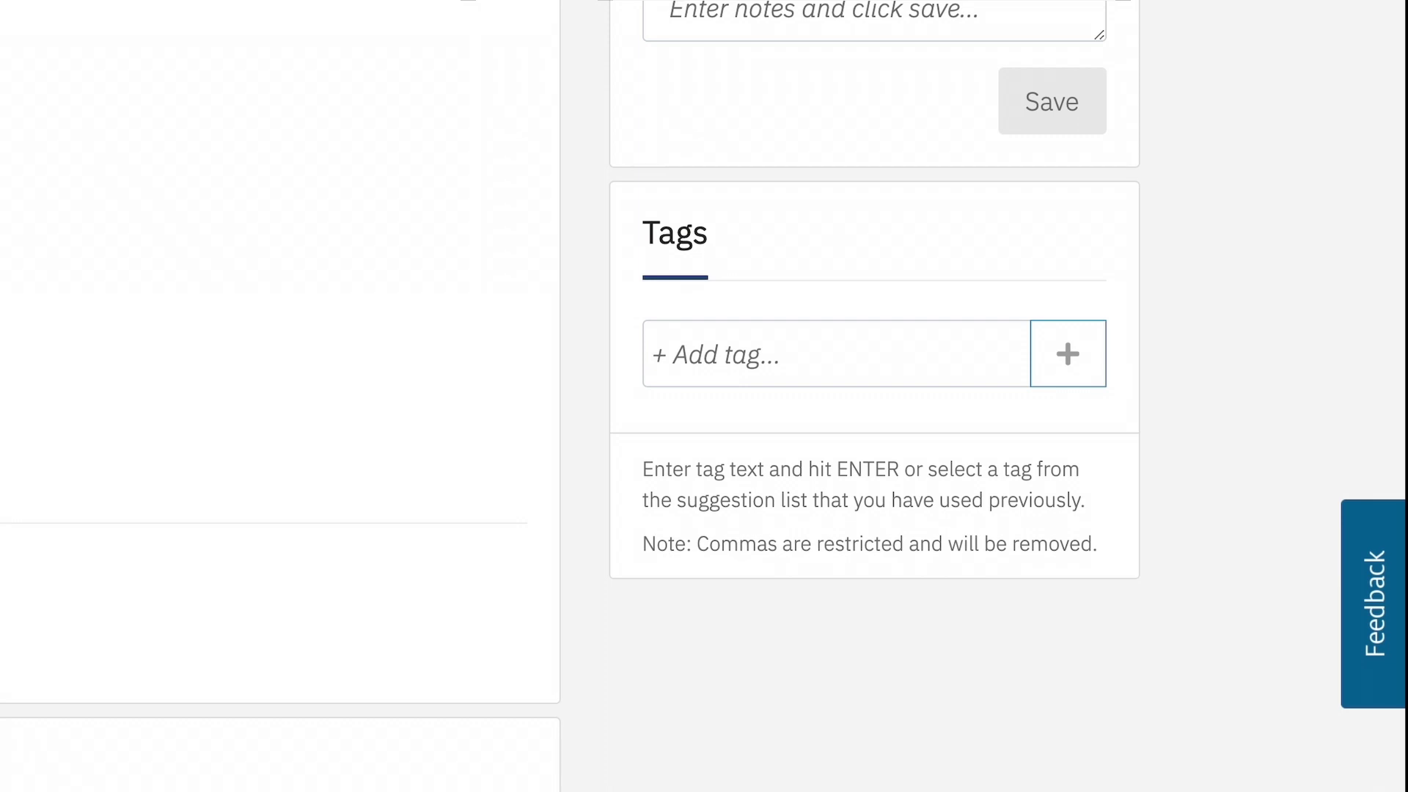
pyautogui.click(758, 536)
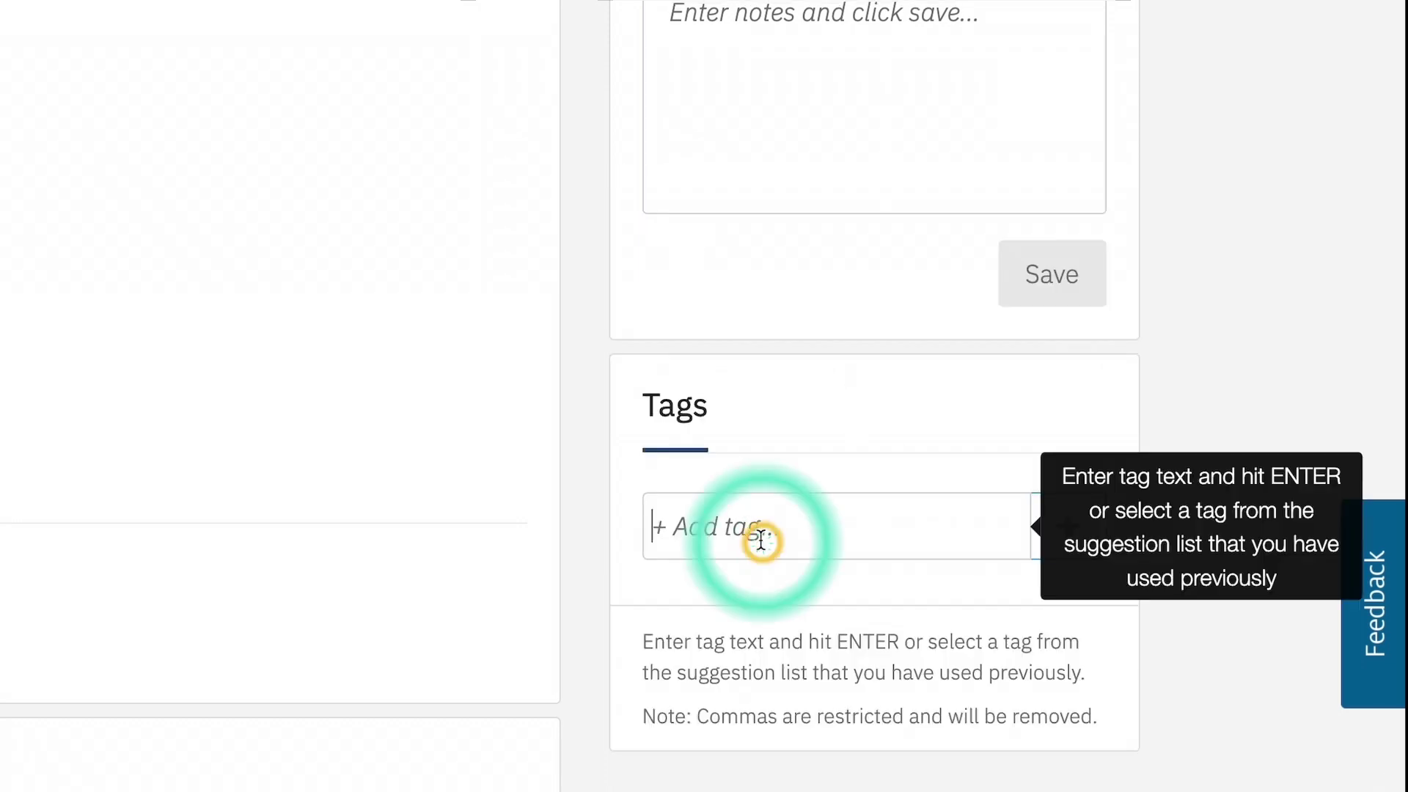
pyautogui.write('Java Developer')
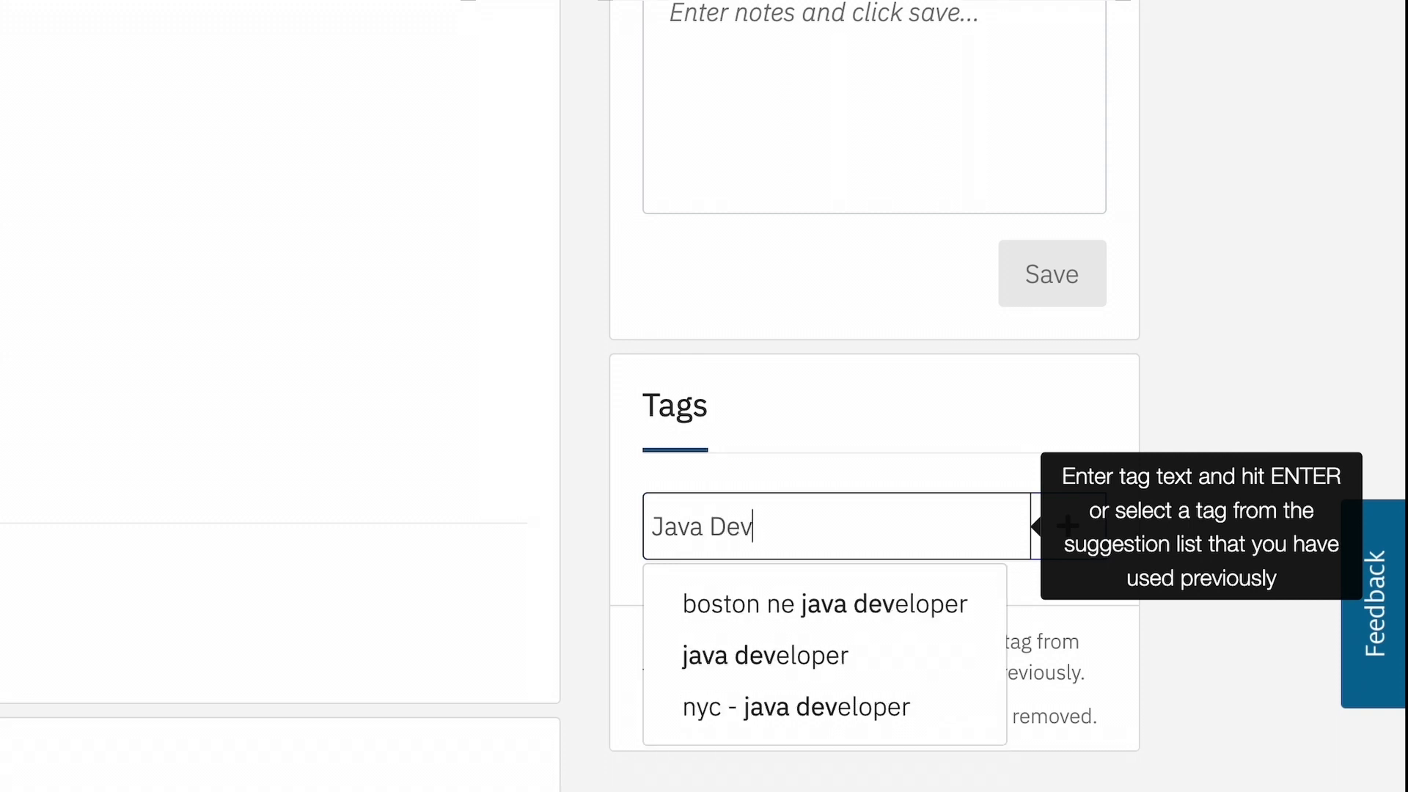
pyautogui.press('Tab')
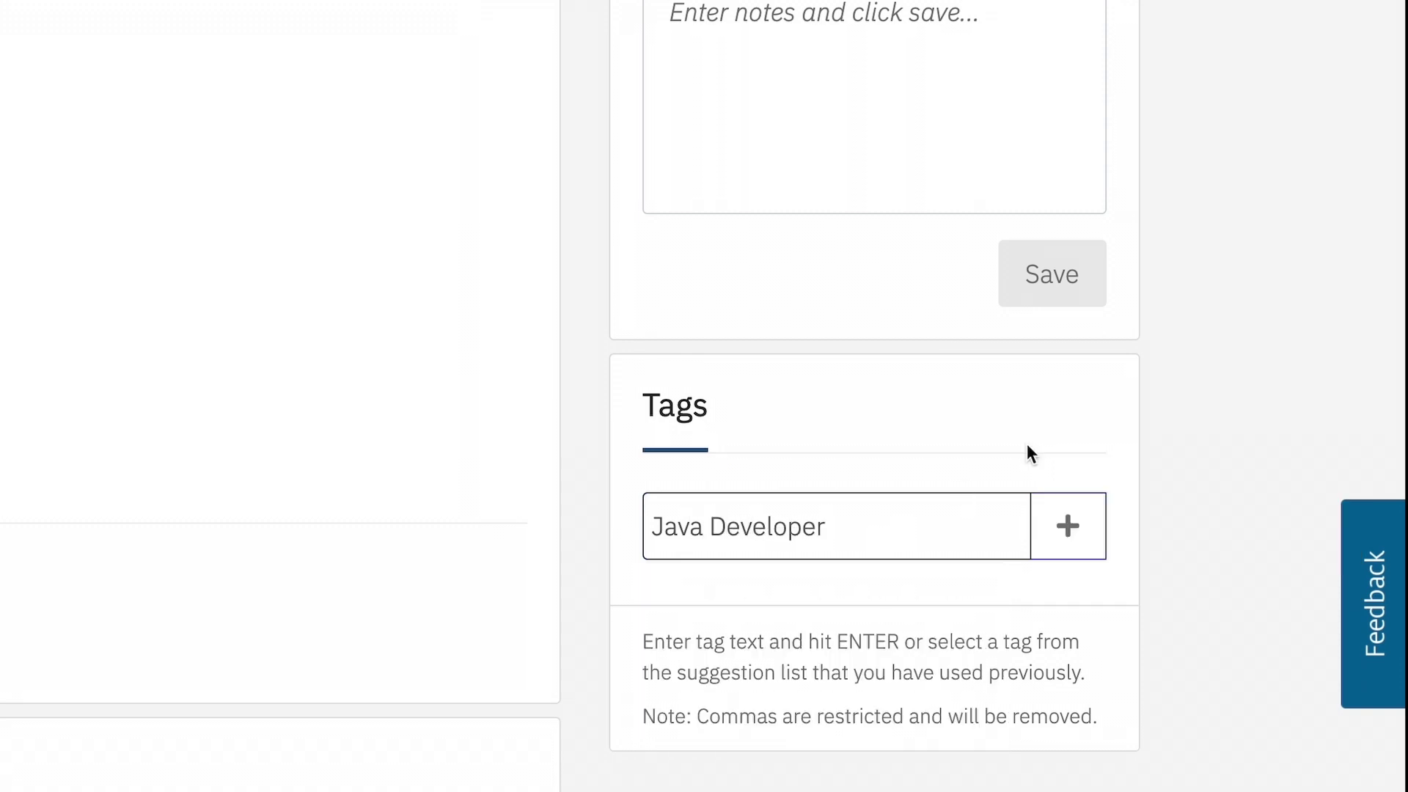
pyautogui.click(1068, 527)
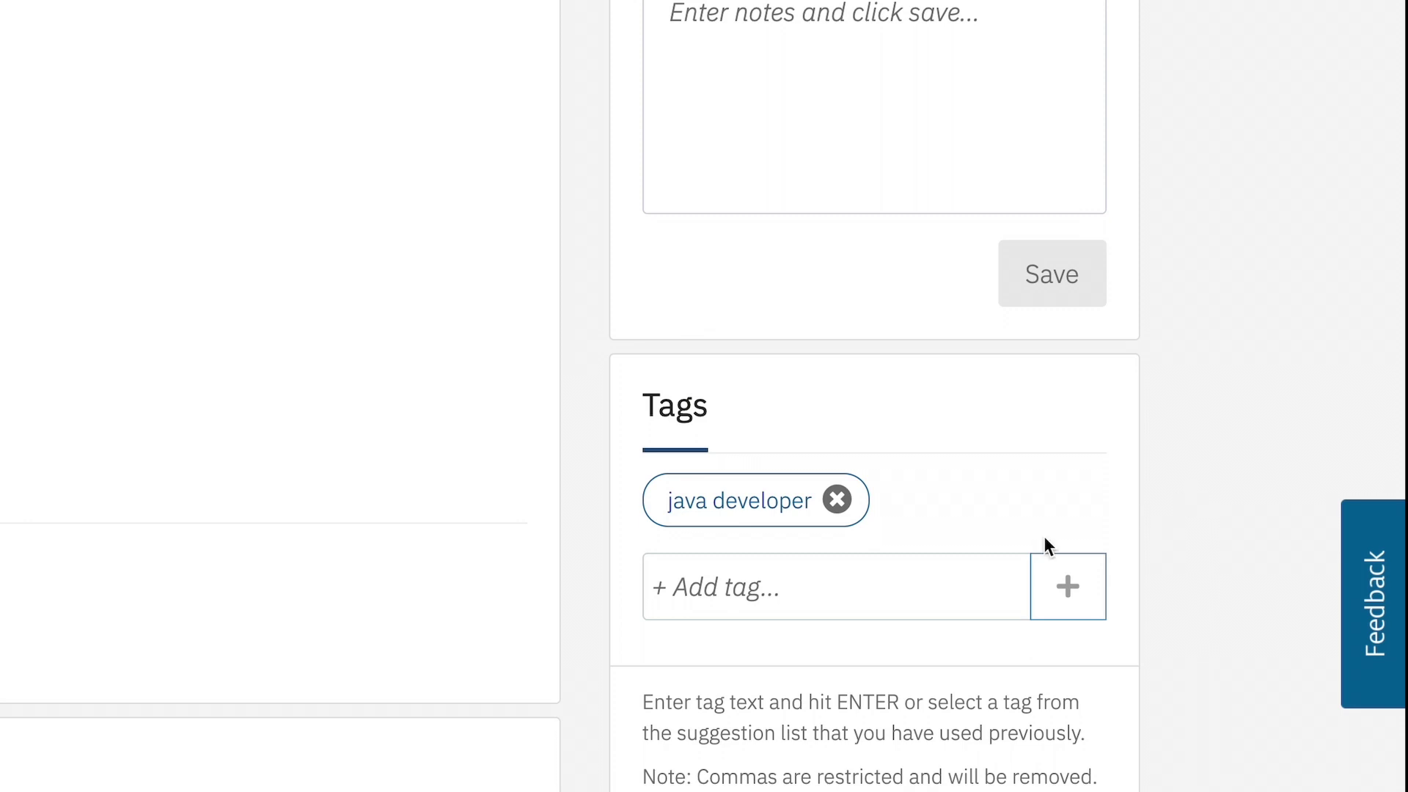
# Add a second tag, Athens, GA, to the candidate's profile.
pyautogui.click(889, 581)
pyautogui.write('A')
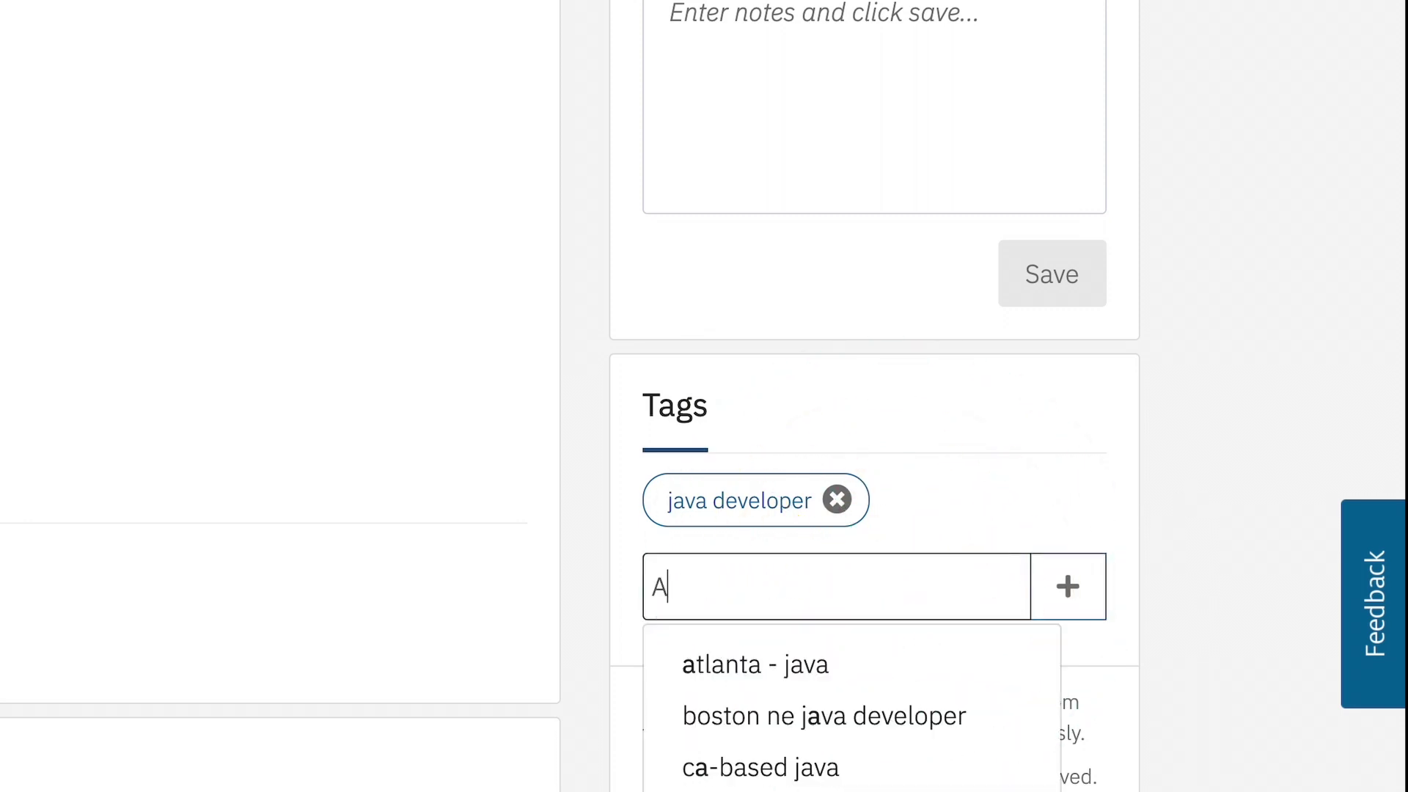
pyautogui.write('thens, GA')
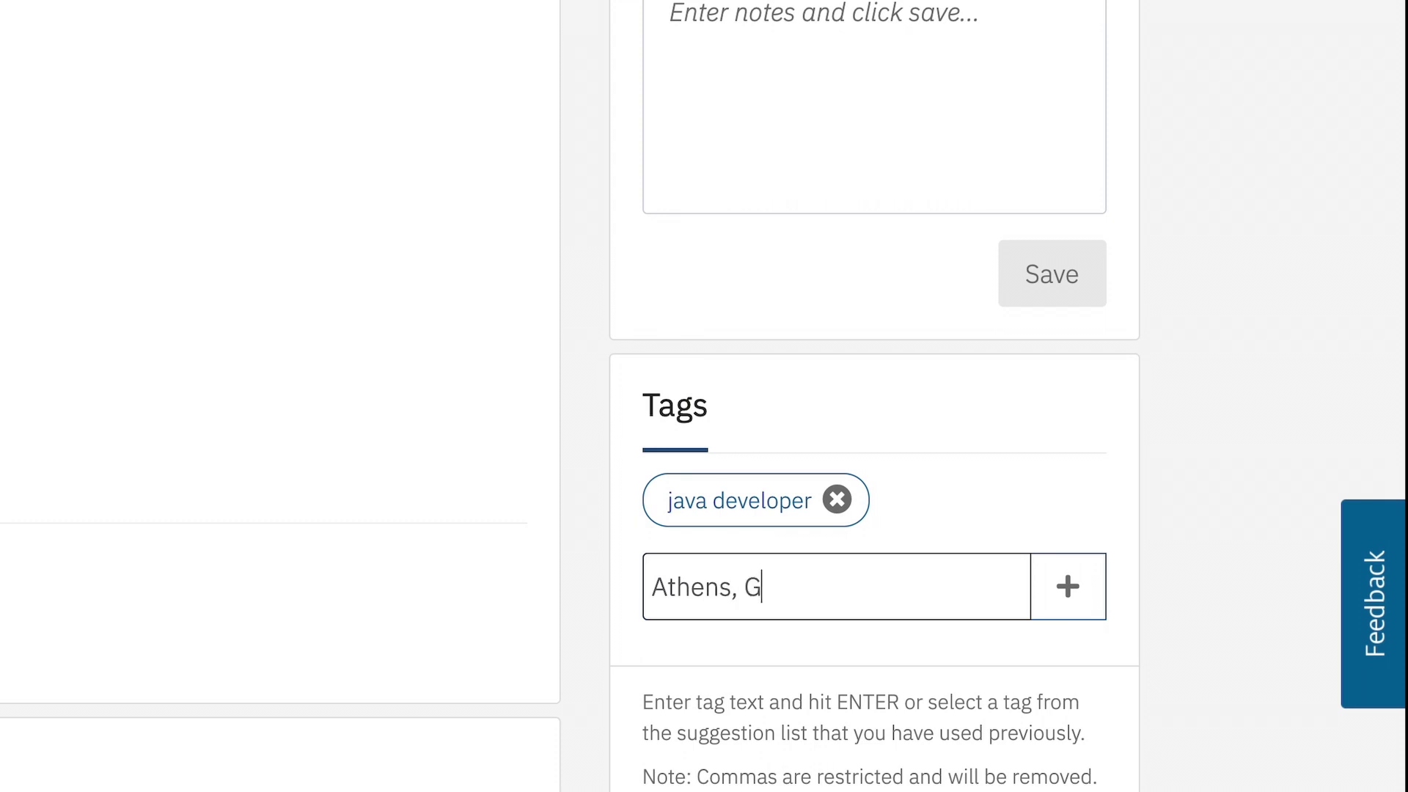
pyautogui.click(1061, 614)
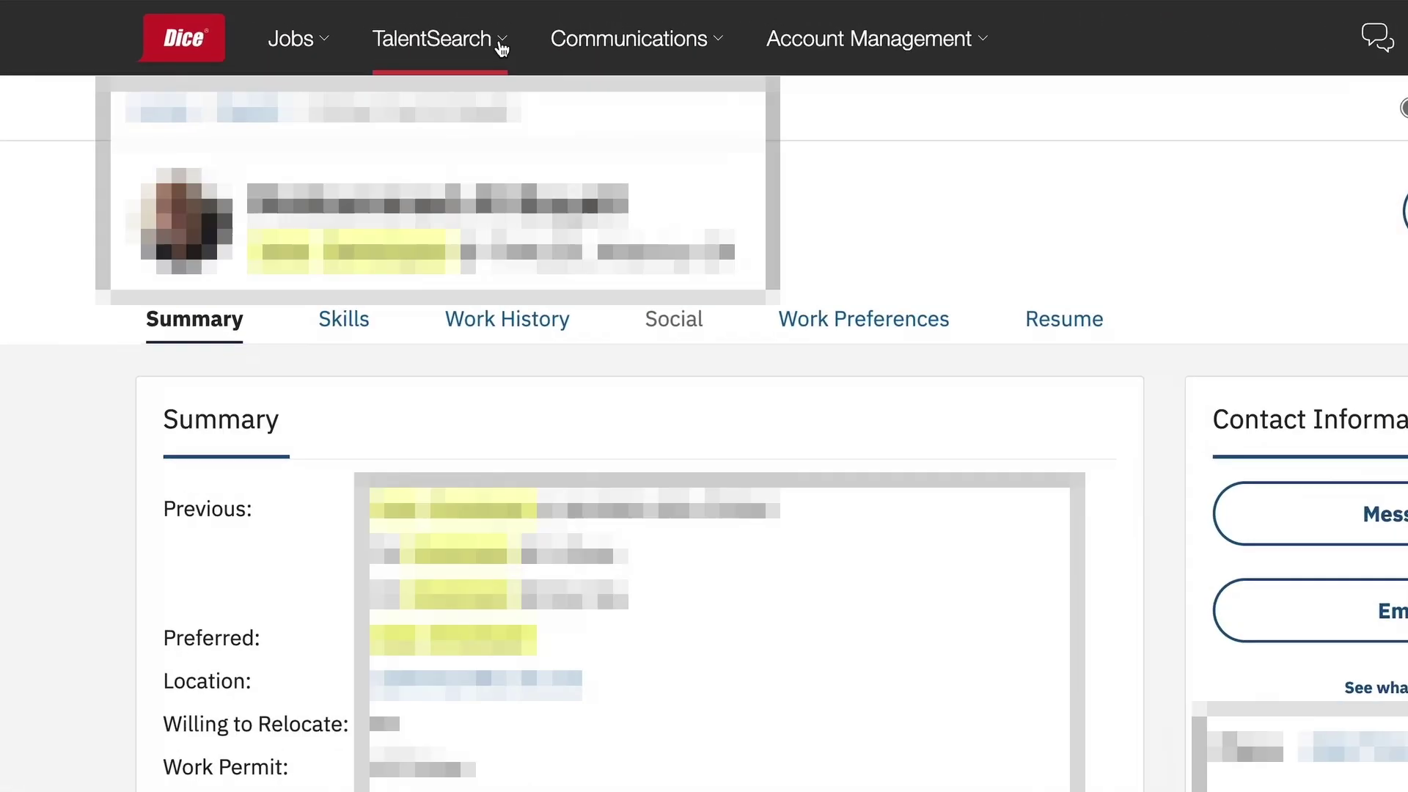
pyautogui.click(378, 28)
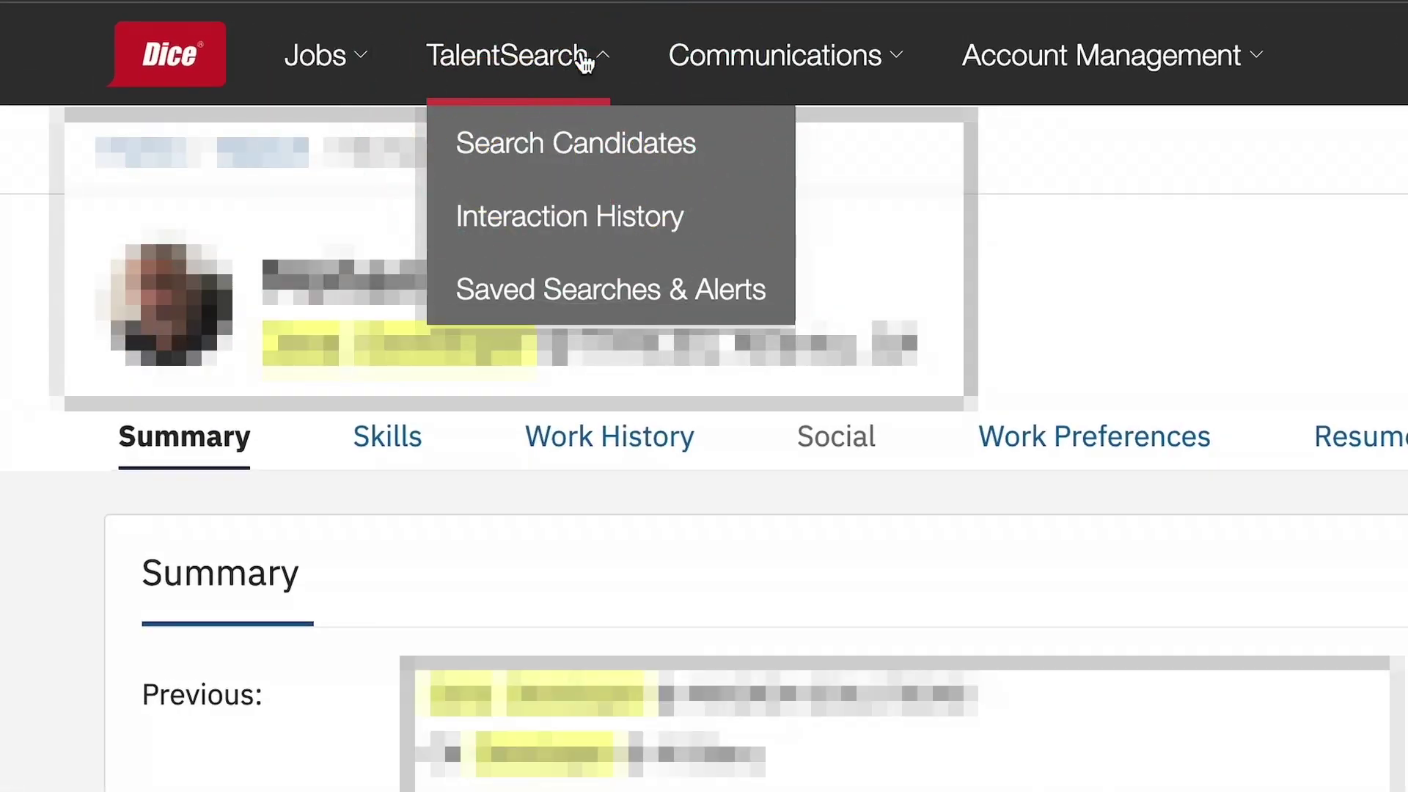
# In Interaction History, show all tags and filter the 458 candidates by Java Developer and Colorado.
pyautogui.click(560, 220)
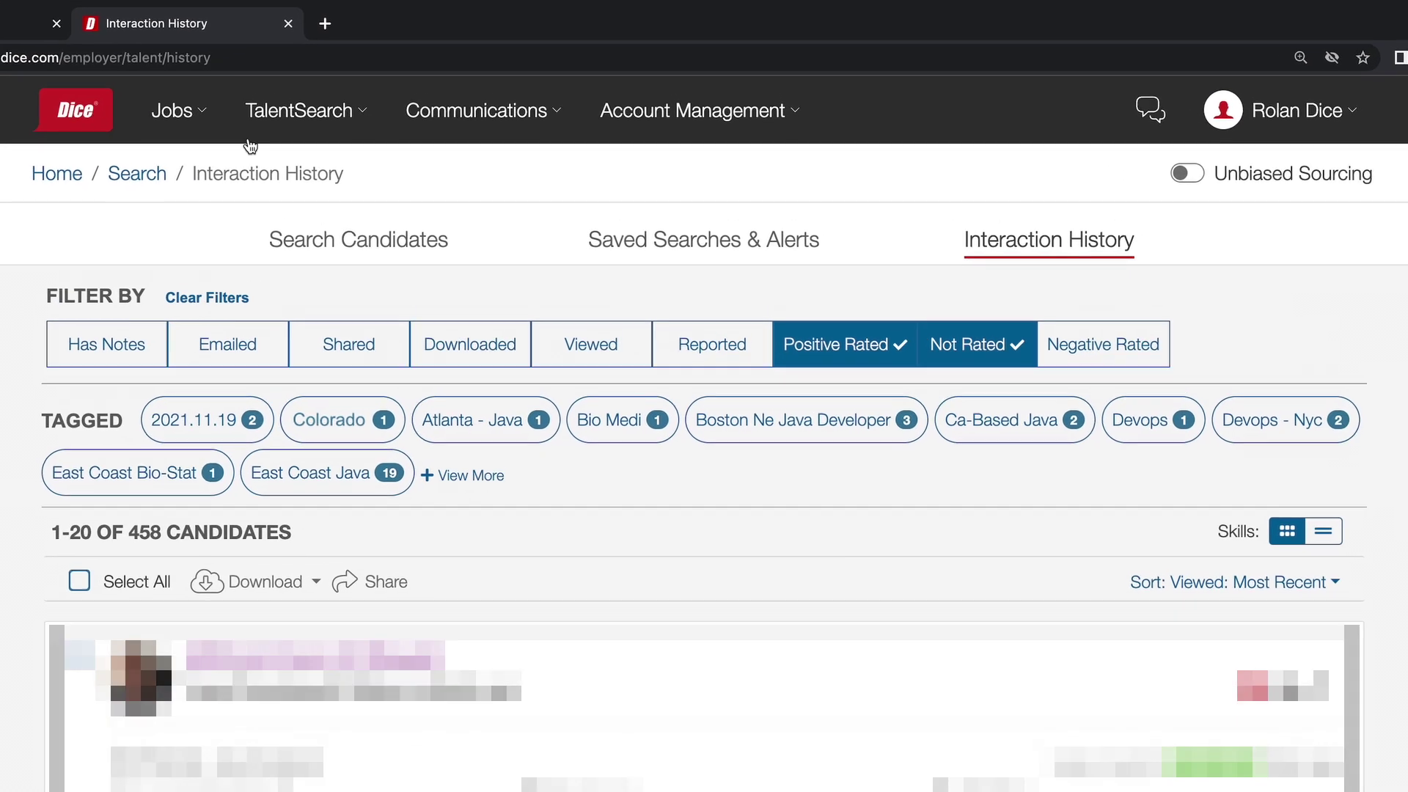
pyautogui.click(471, 475)
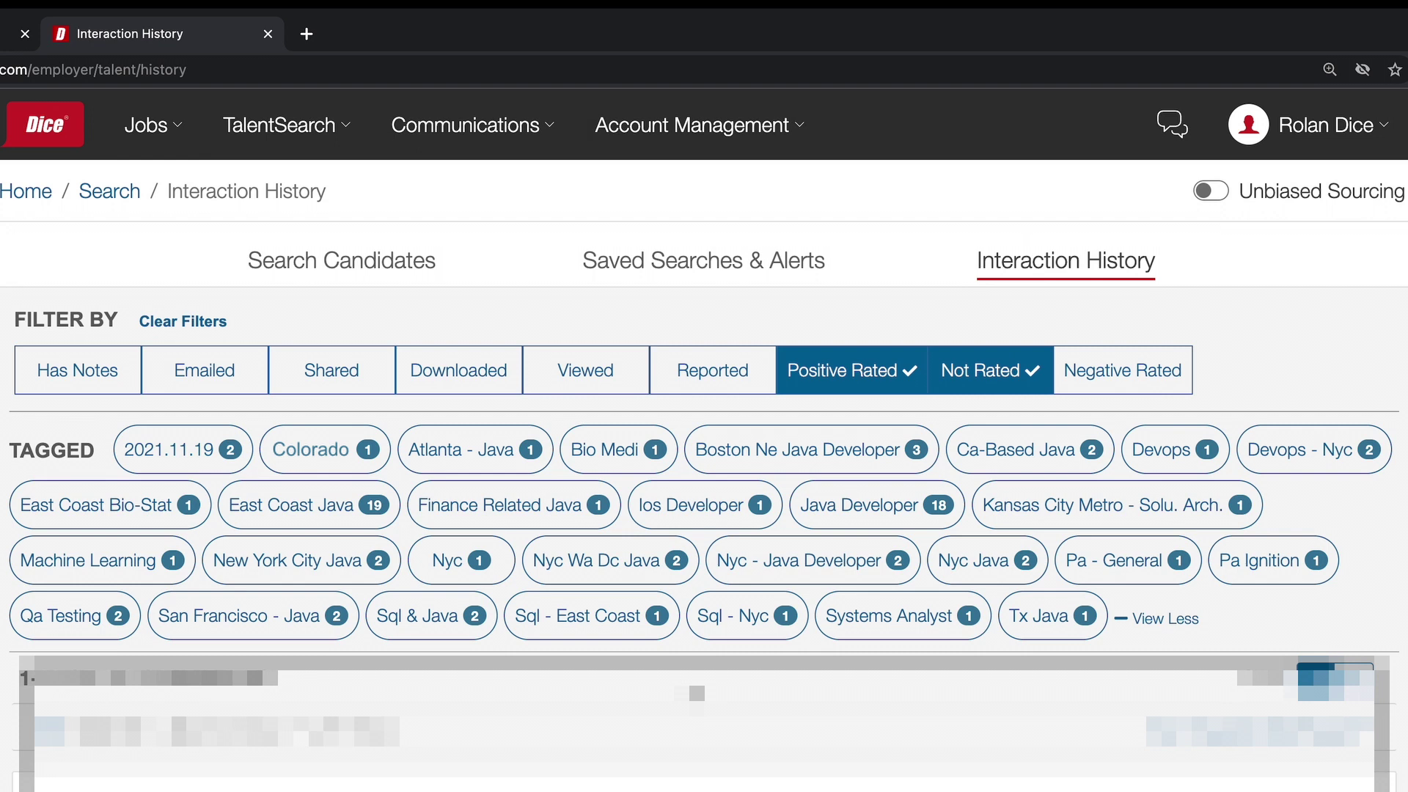
pyautogui.click(866, 508)
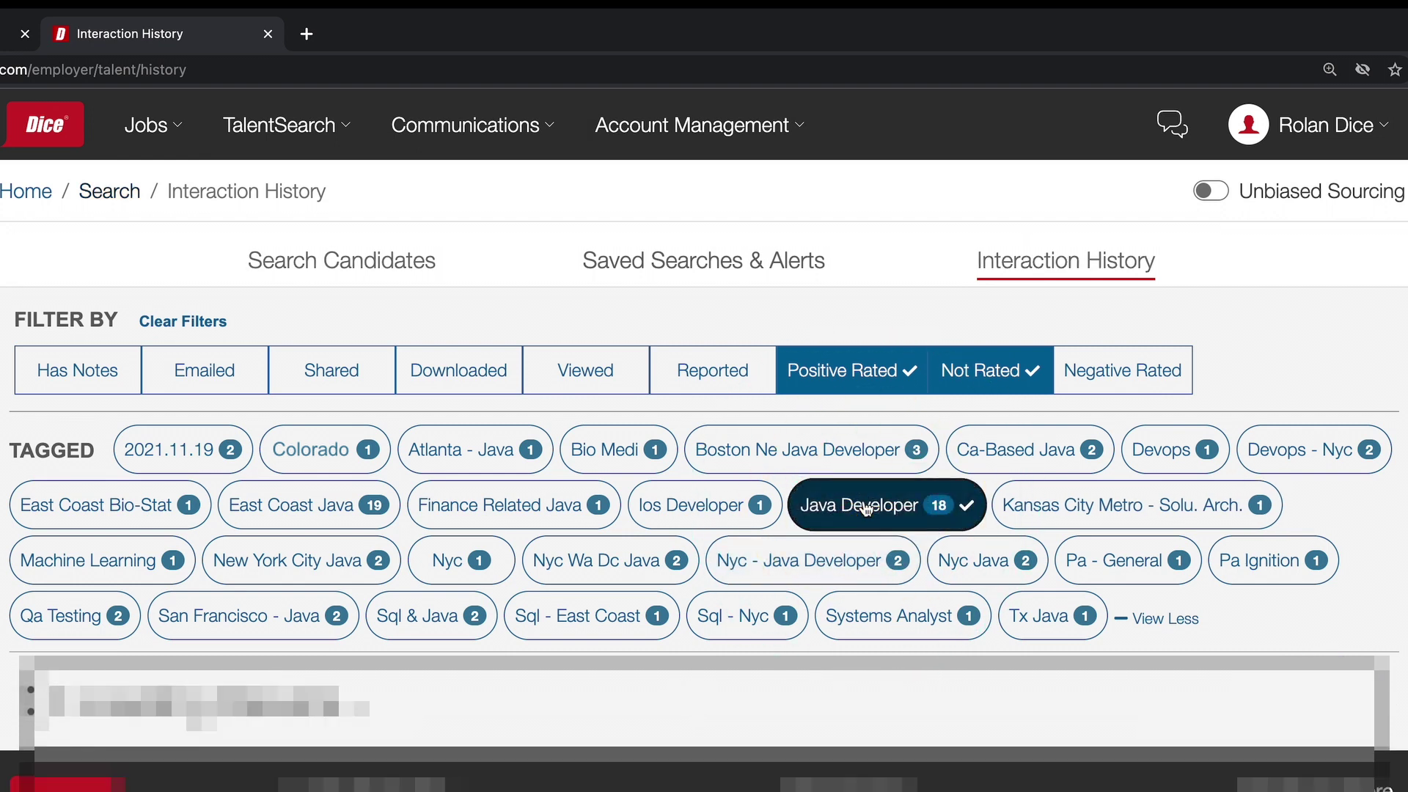
pyautogui.click(321, 452)
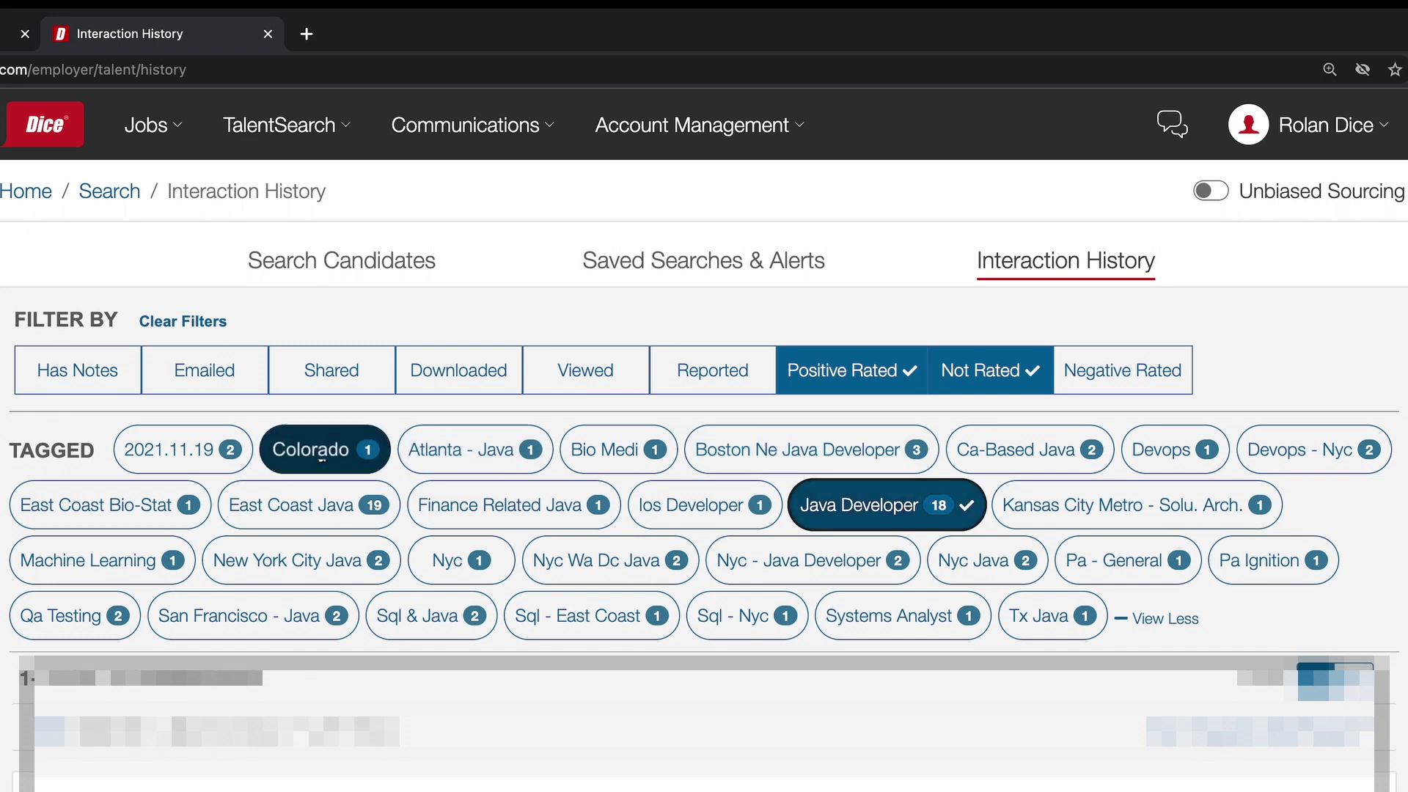
pyautogui.click(322, 452)
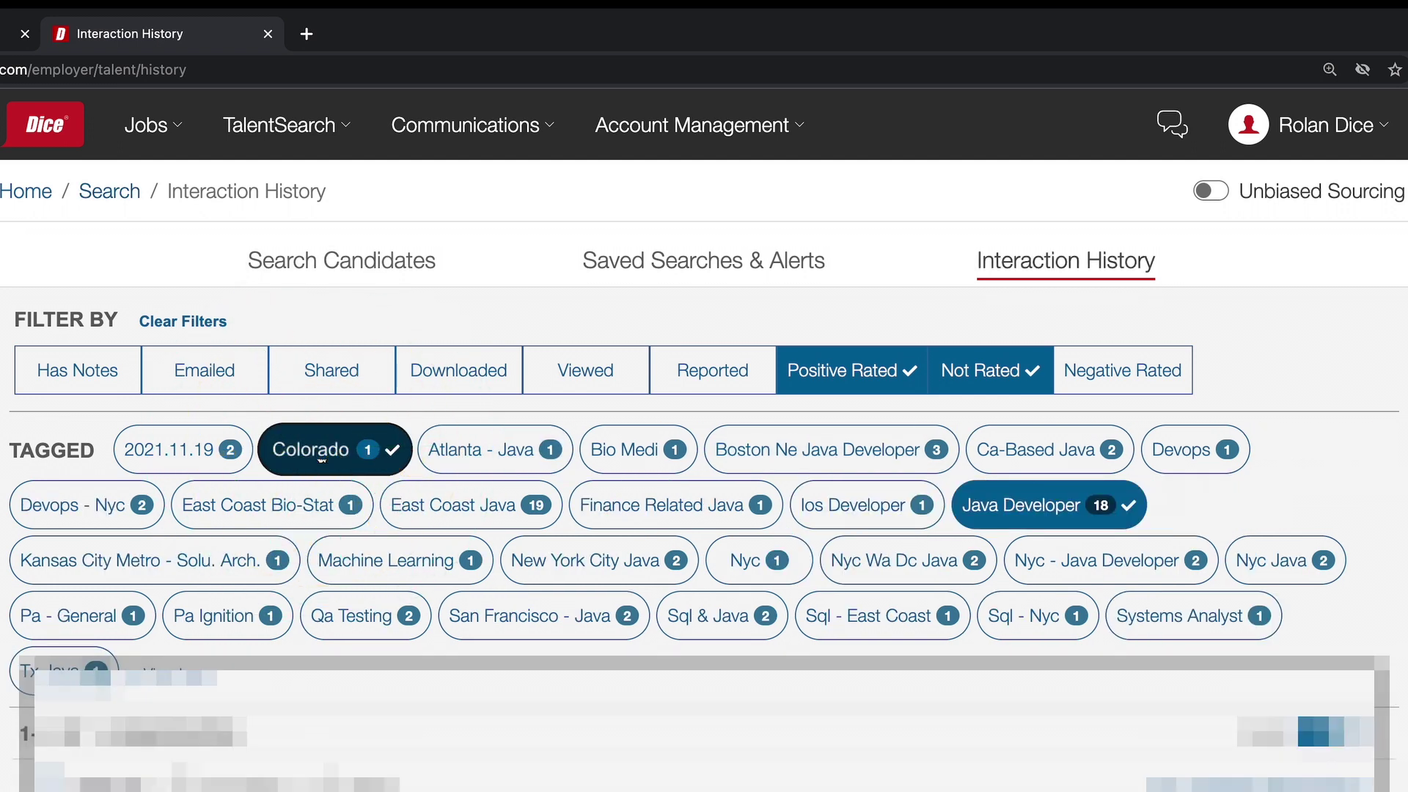